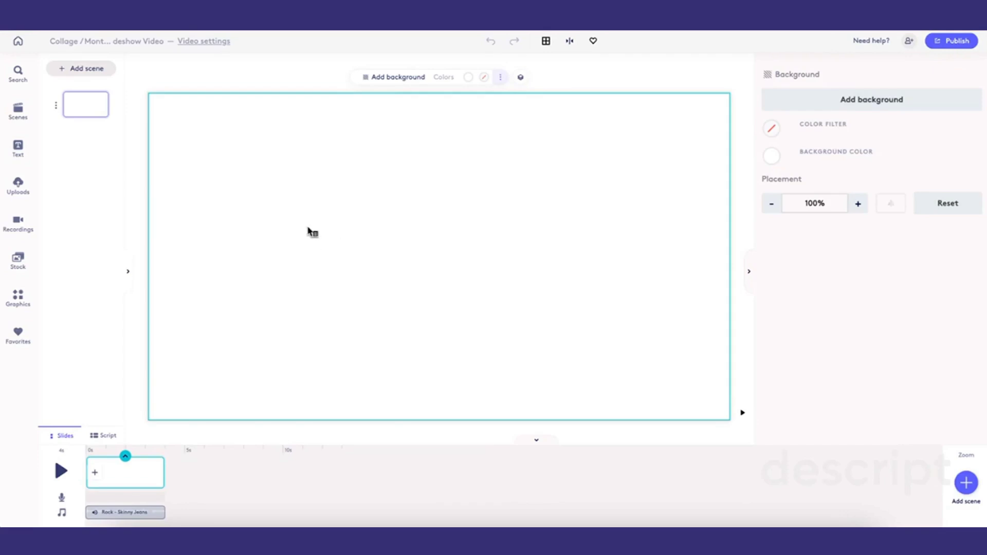
- Open the project's music soundtrack choices and close them without changing the track
left_click(128, 513)
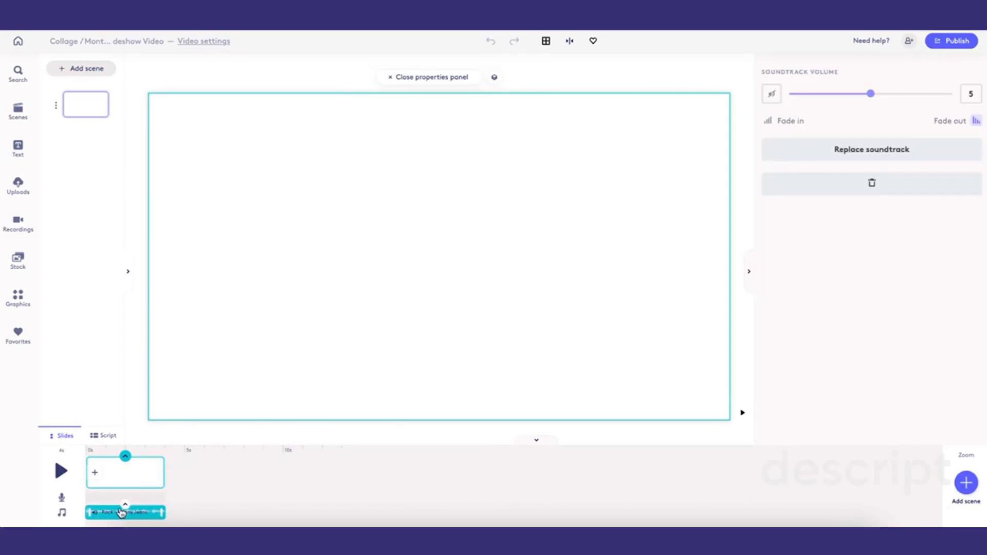
left_click(125, 513)
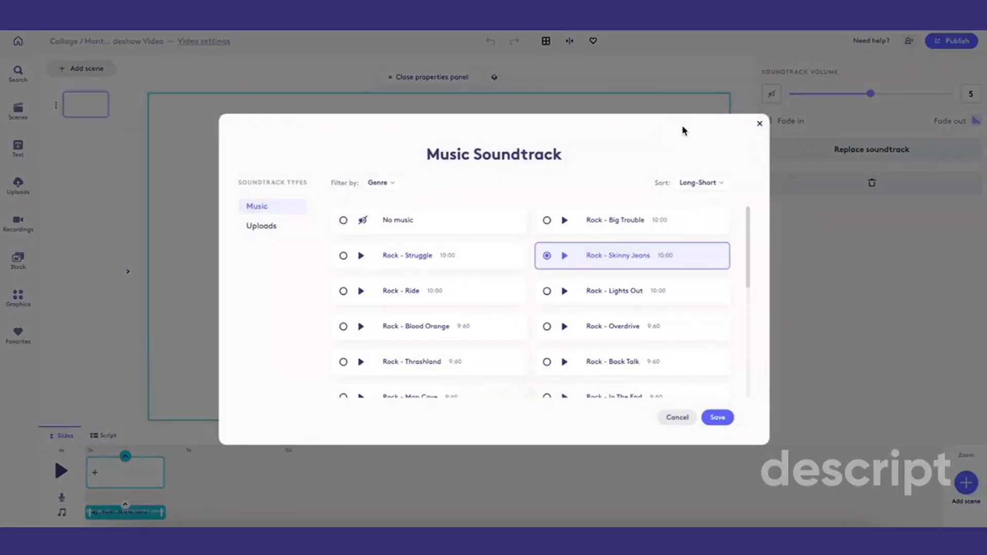
left_click(758, 126)
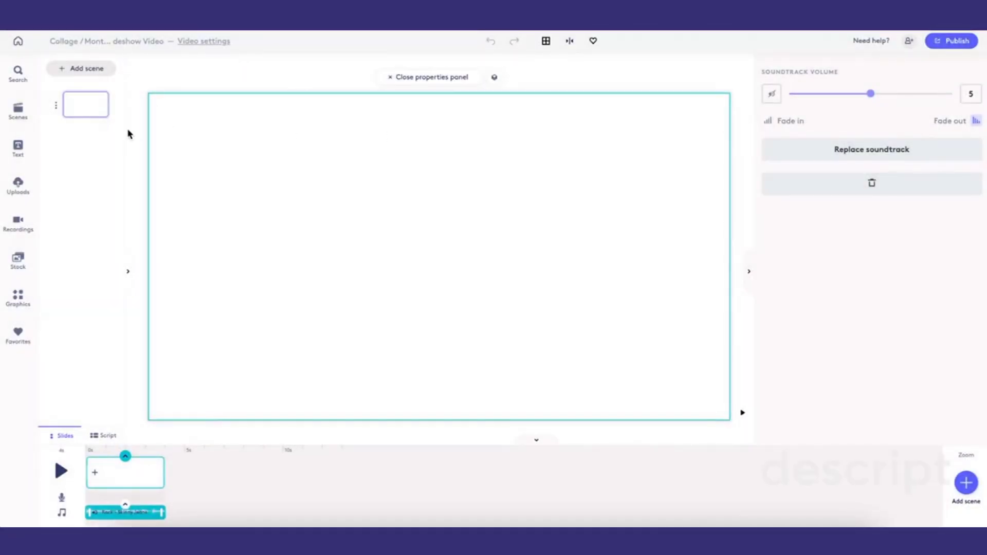
- Browse the Car Show folder among uploaded assets, then reopen the Collage / Montage / Slideshow Video project
left_click(8, 44)
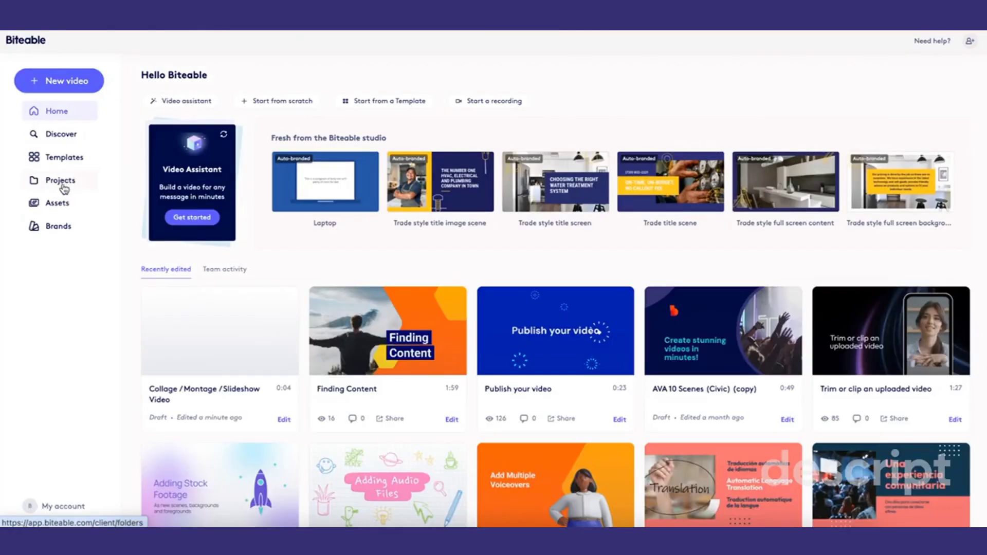
left_click(54, 204)
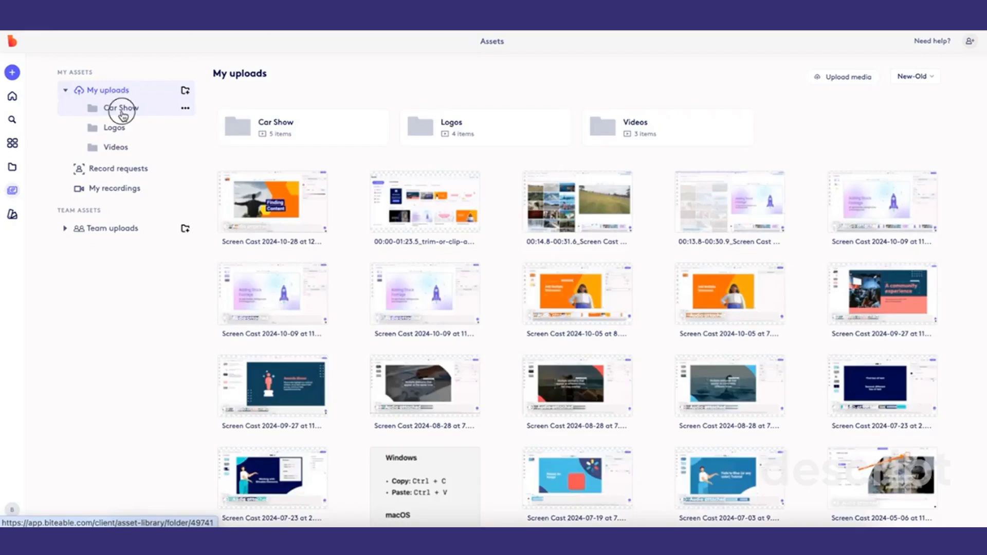
left_click(122, 110)
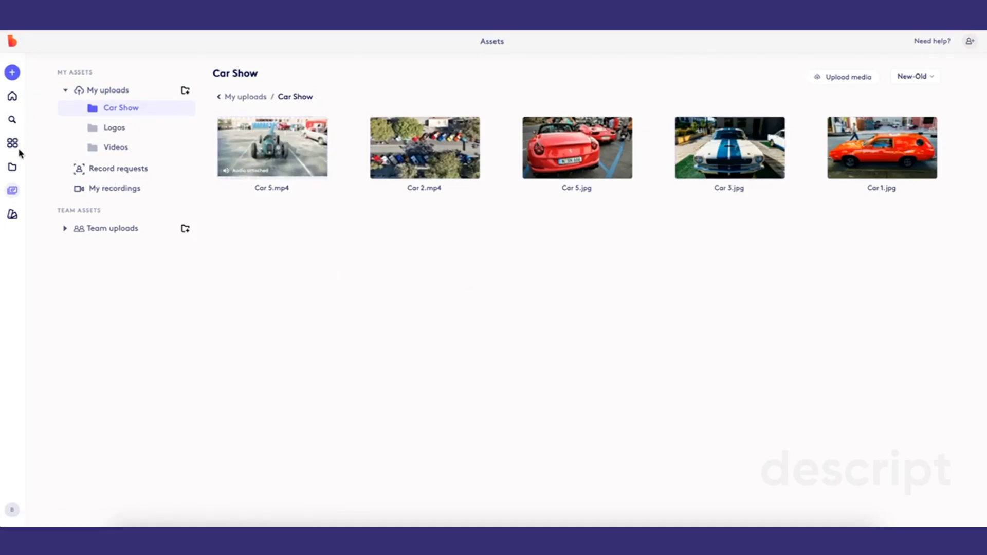
left_click(12, 98)
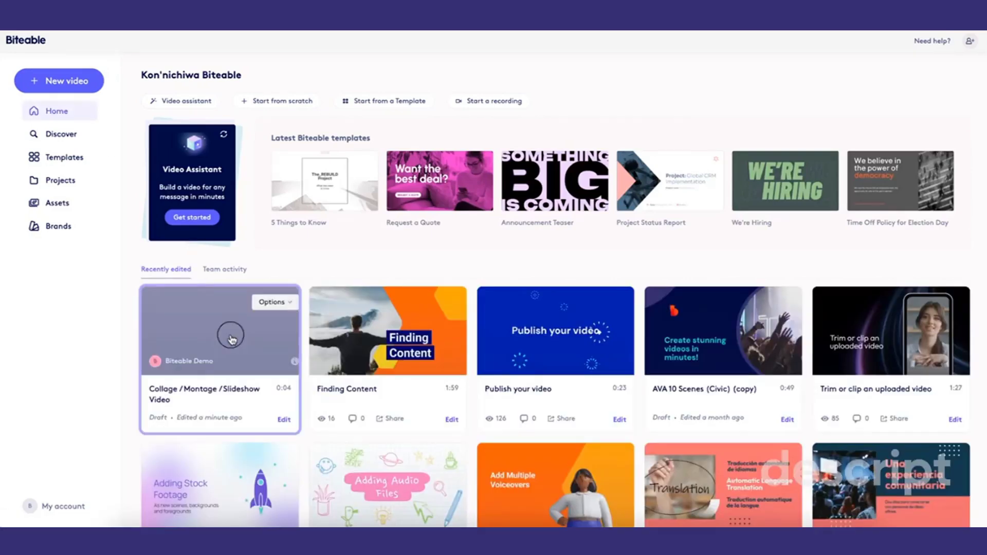
left_click(232, 339)
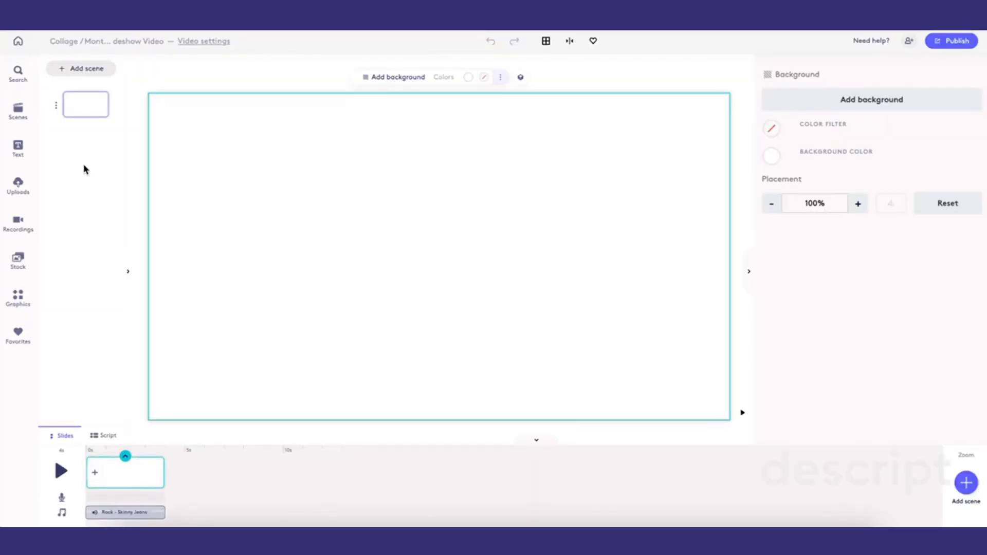
- Add a Corporate-style scene with shipping containers and the 'Creating professional videos' headline to the project
left_click(85, 70)
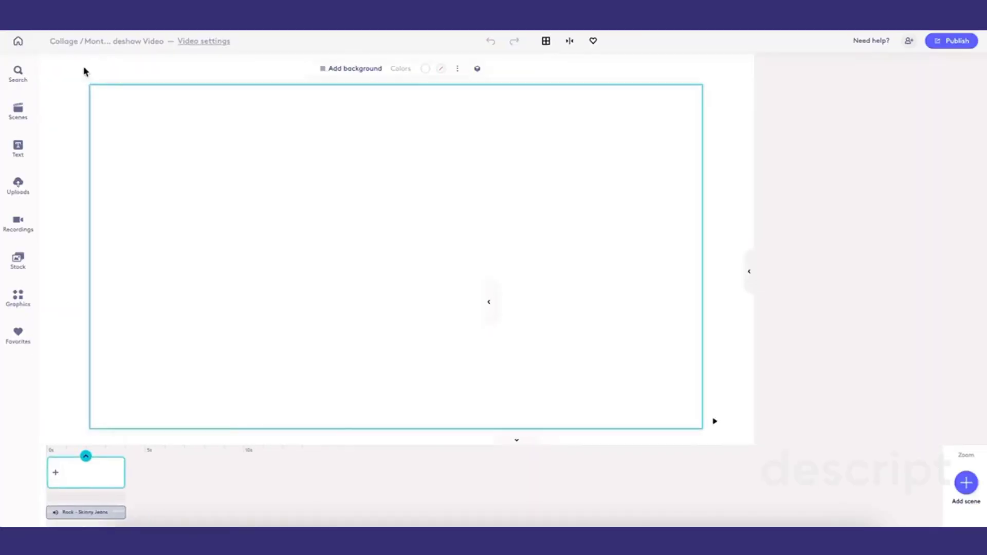
left_click(65, 113)
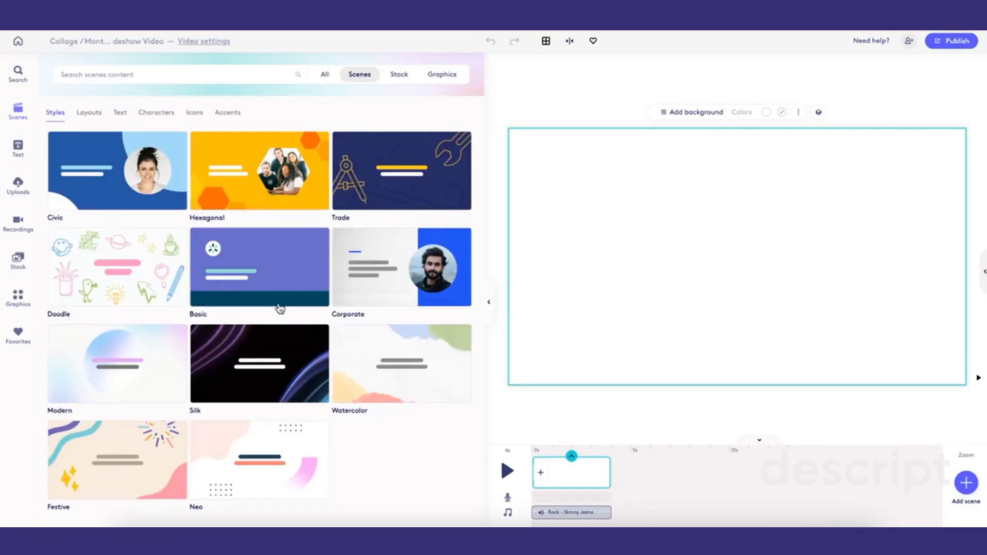
left_click(82, 116)
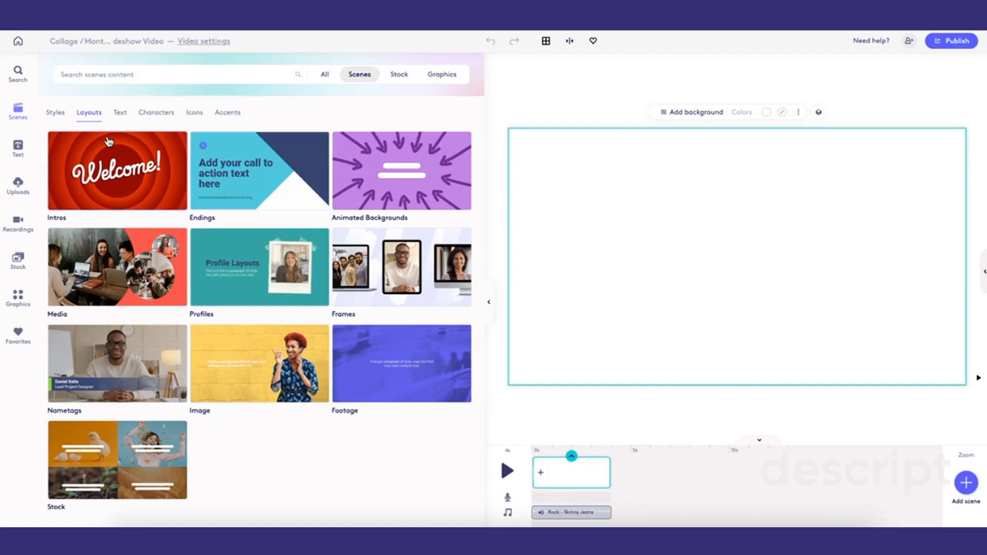
left_click(55, 114)
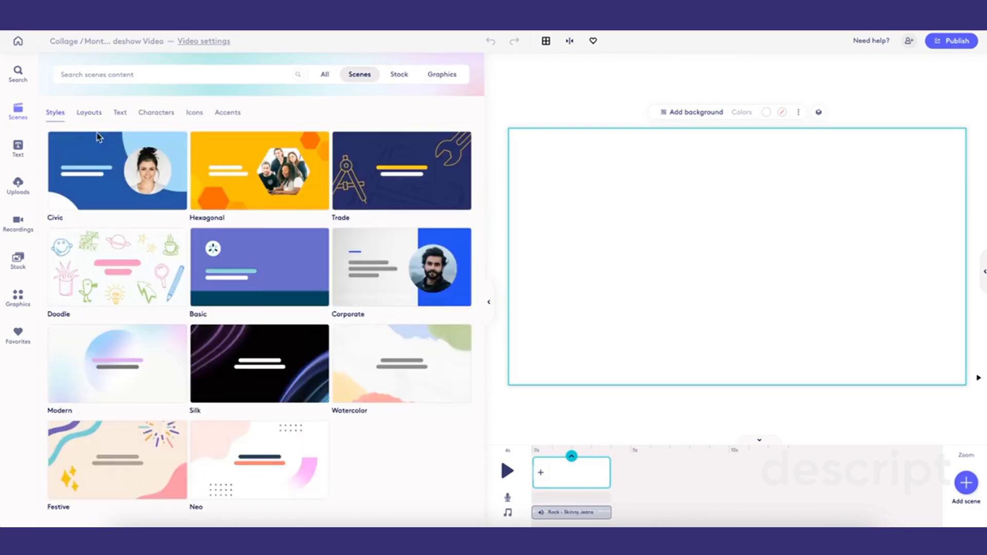
left_click(379, 275)
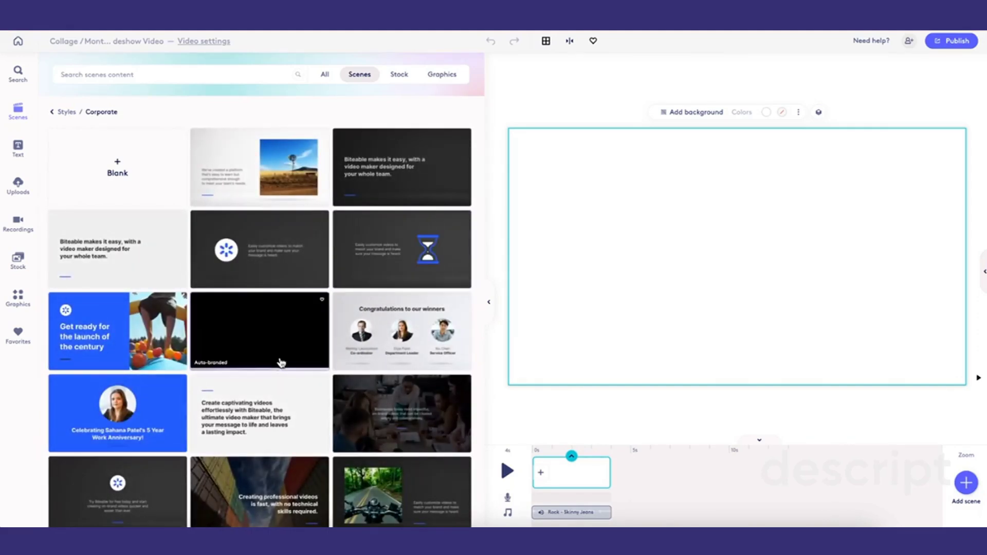
scroll(278, 308, "down", 4)
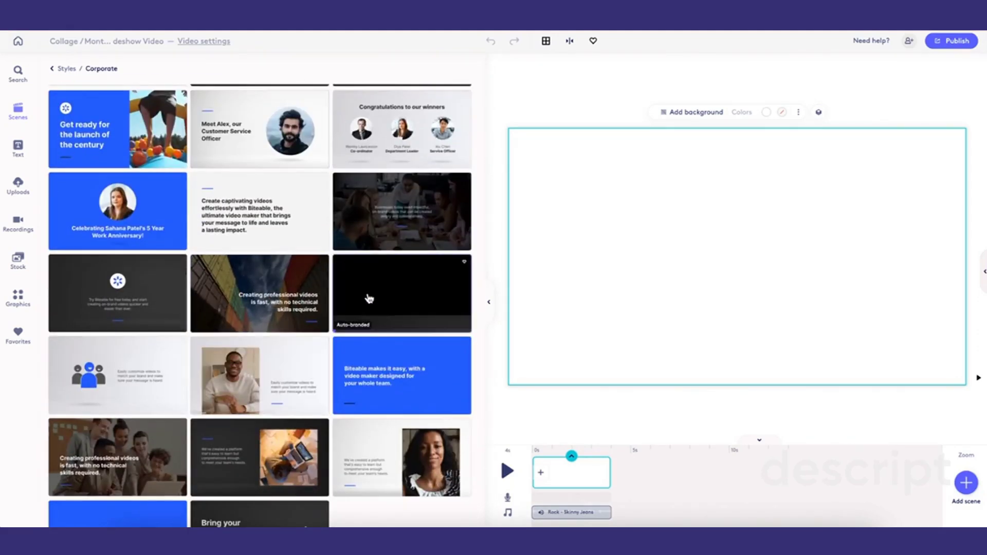
scroll(292, 278, "up", 2)
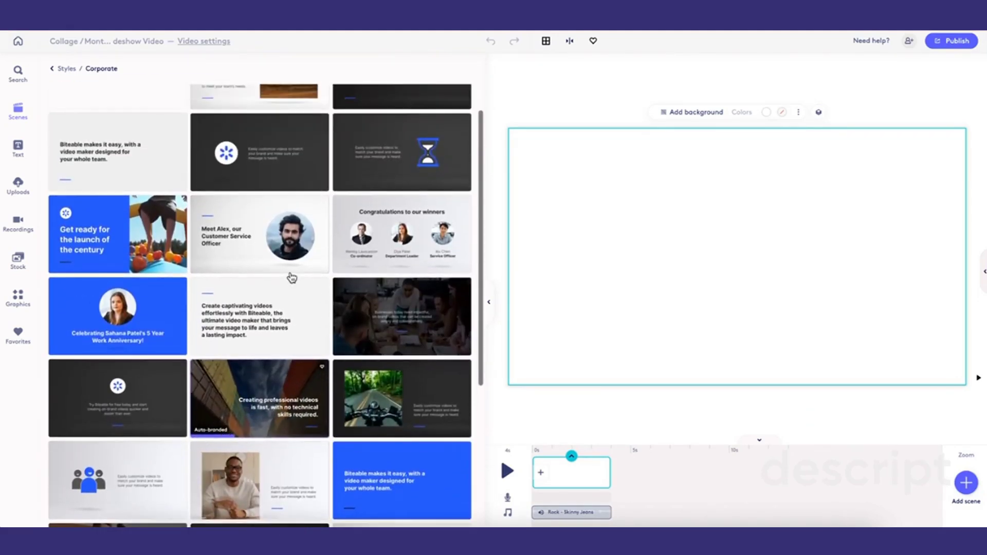
scroll(292, 277, "down", 2)
left_click(267, 273)
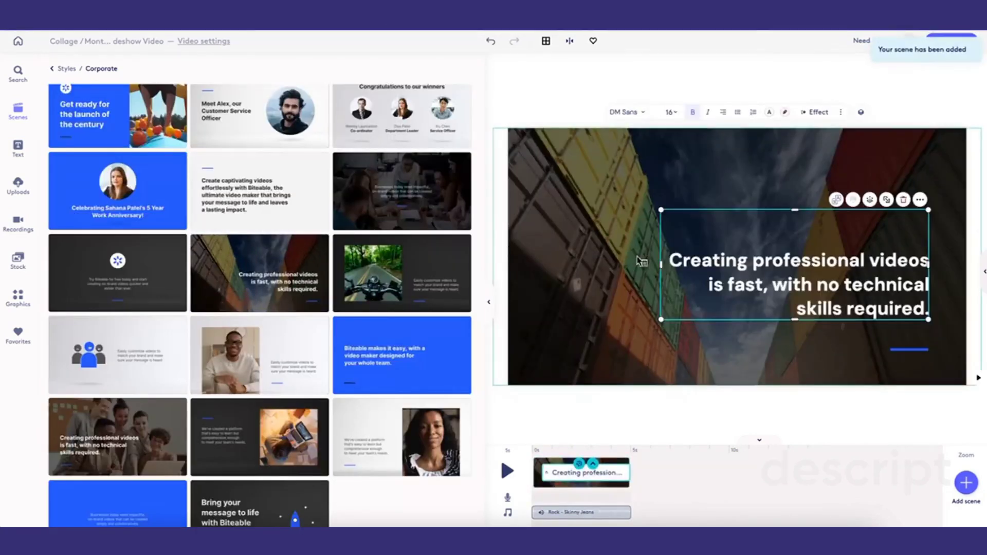
- Replace the scene's headline text with 'Denver Auto Show'
left_click(643, 261)
double_click(516, 262)
key("ctrl+a")
type("Denver Auto")
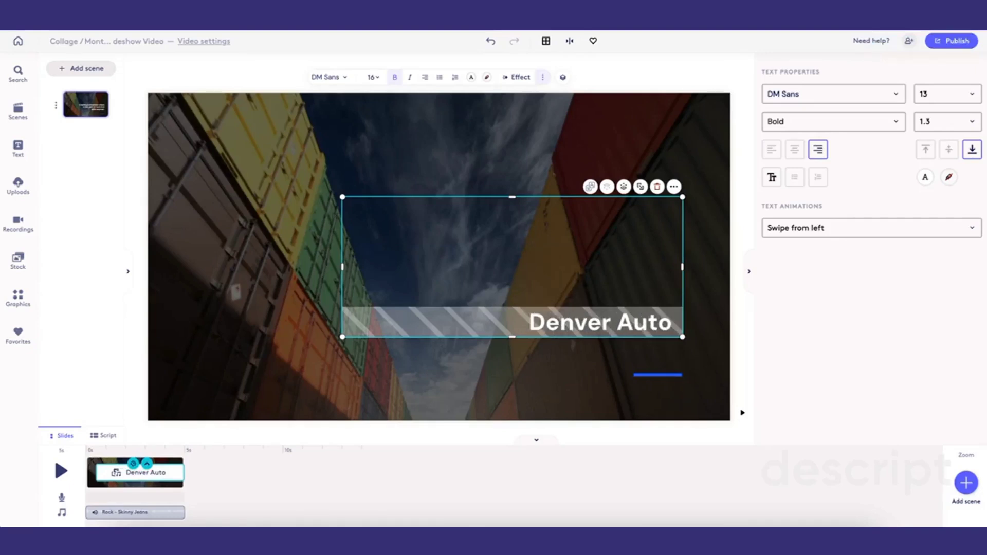
type(" Show")
- Move the headline text box slightly down toward the blue underline
left_click(459, 375)
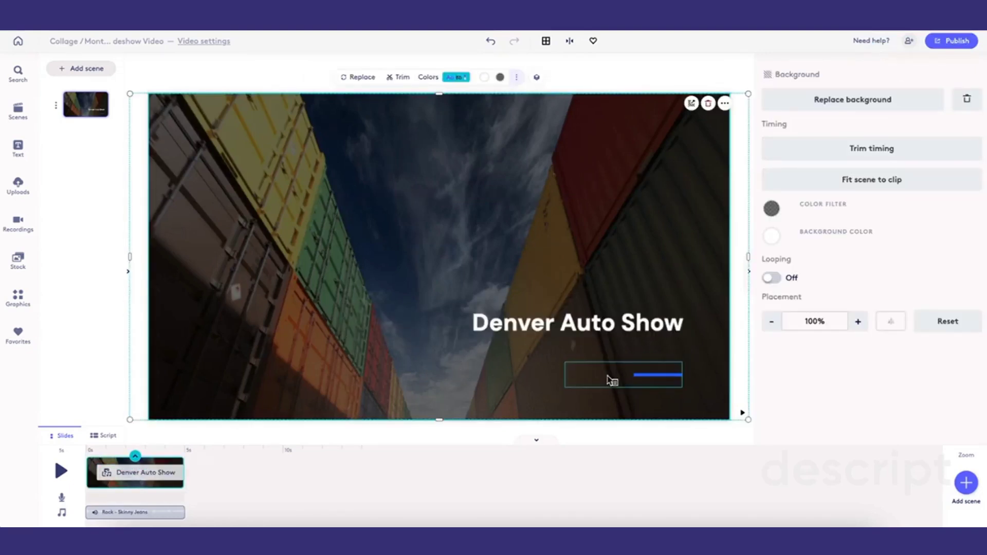
left_click(607, 327)
left_click_drag(606, 326, 606, 348)
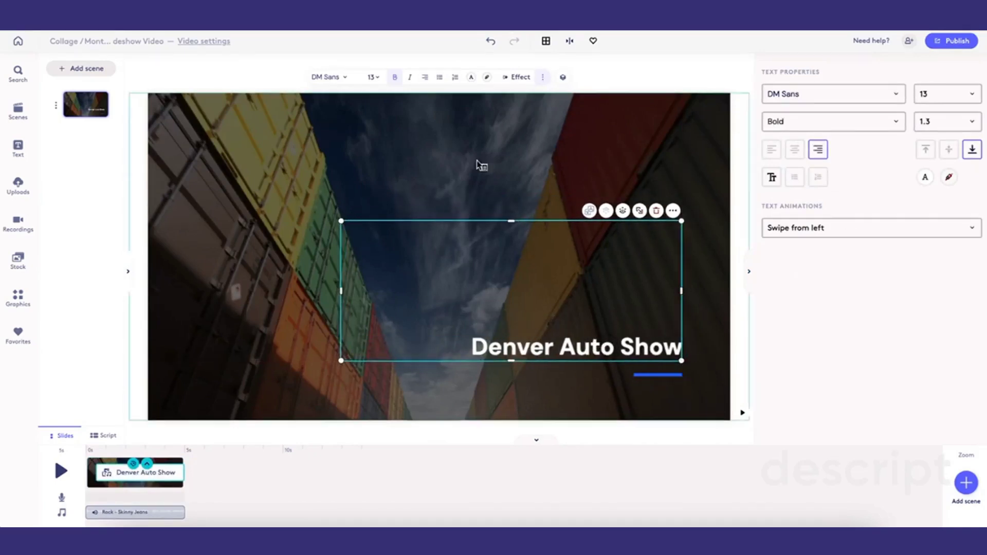
left_click(471, 131)
- Lighten the background's custom color filter by lowering its opacity to 00000049
left_click(500, 78)
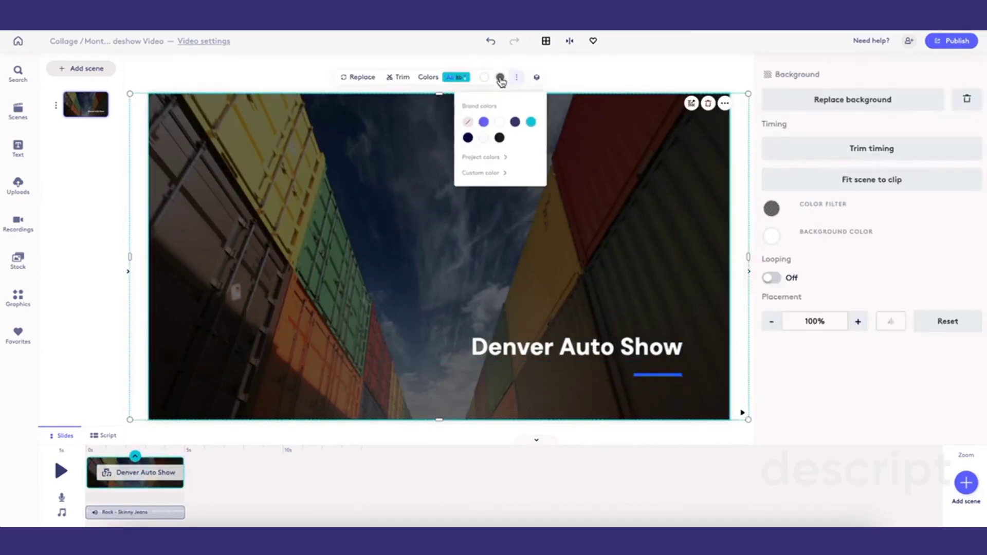
left_click(494, 173)
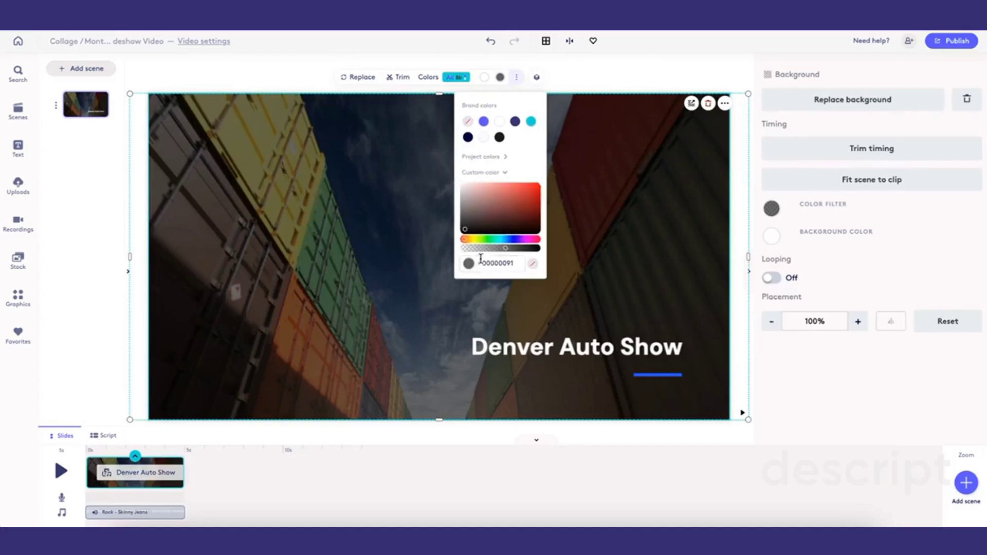
left_click(485, 249)
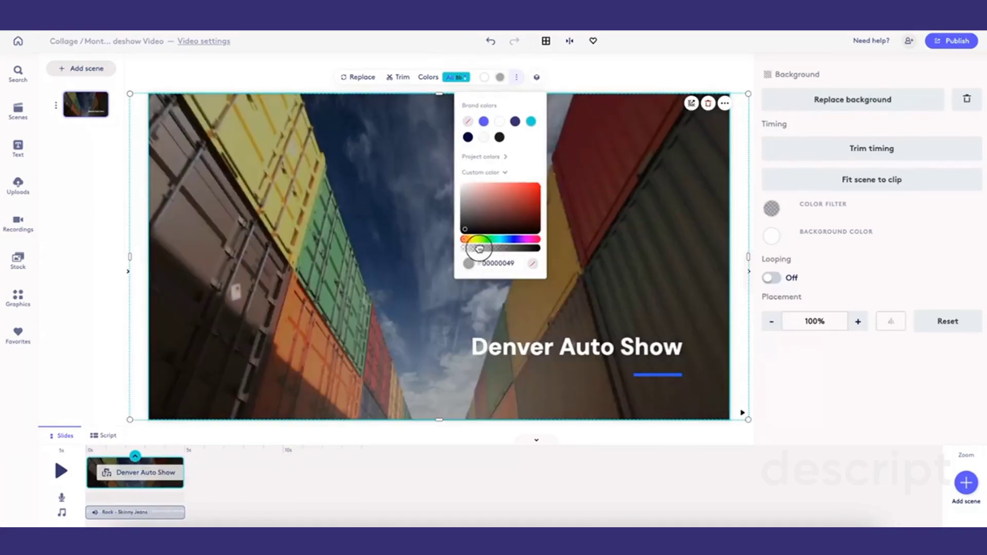
left_click(480, 249)
left_click(386, 245)
left_click(352, 150)
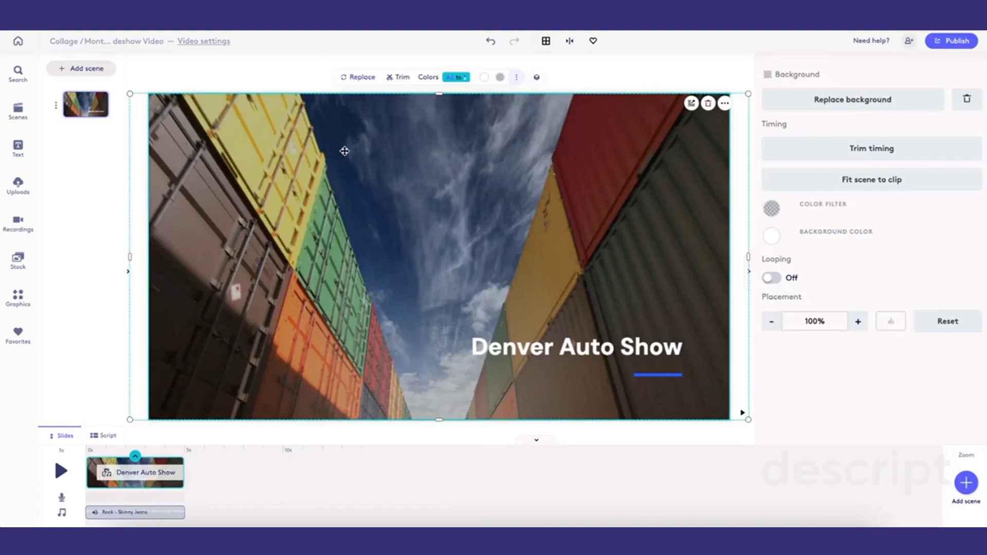
- Start replacing the background media and search the stock library for Denver
left_click(537, 78)
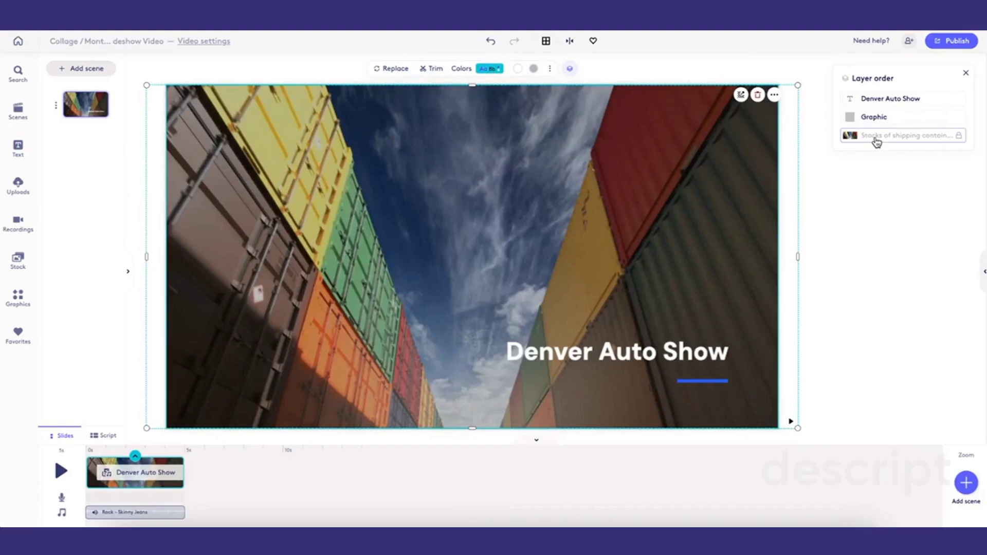
left_click(386, 71)
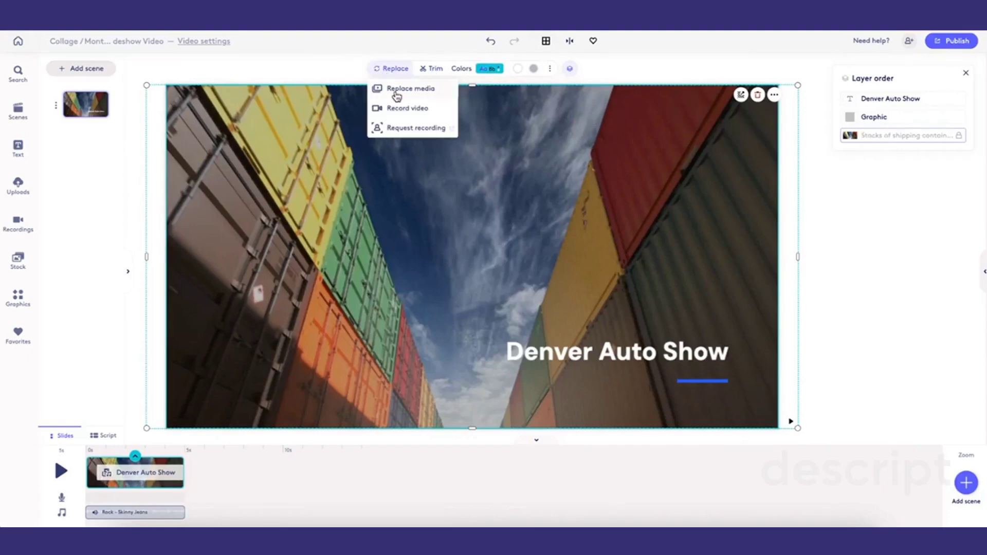
left_click(397, 92)
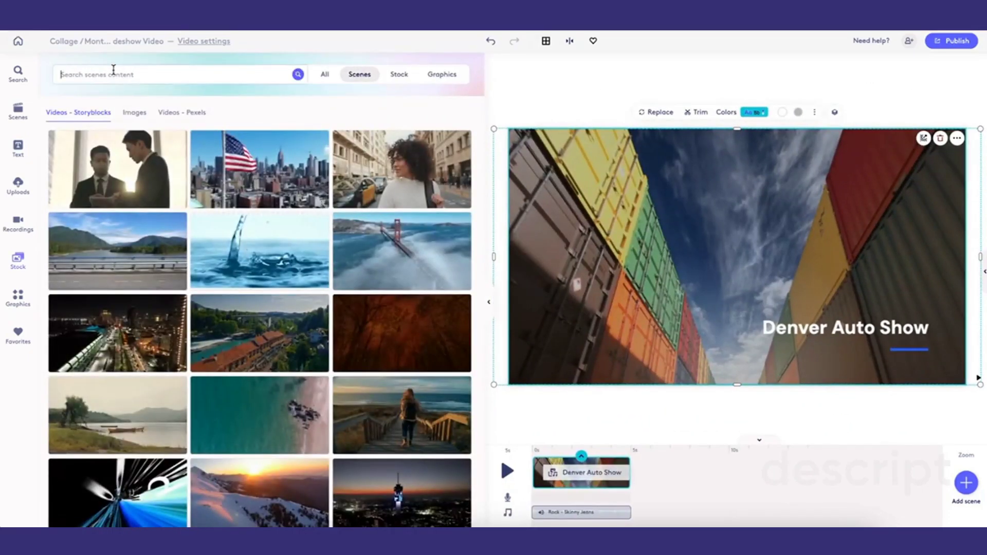
left_click(114, 70)
type("Denver")
key("Return")
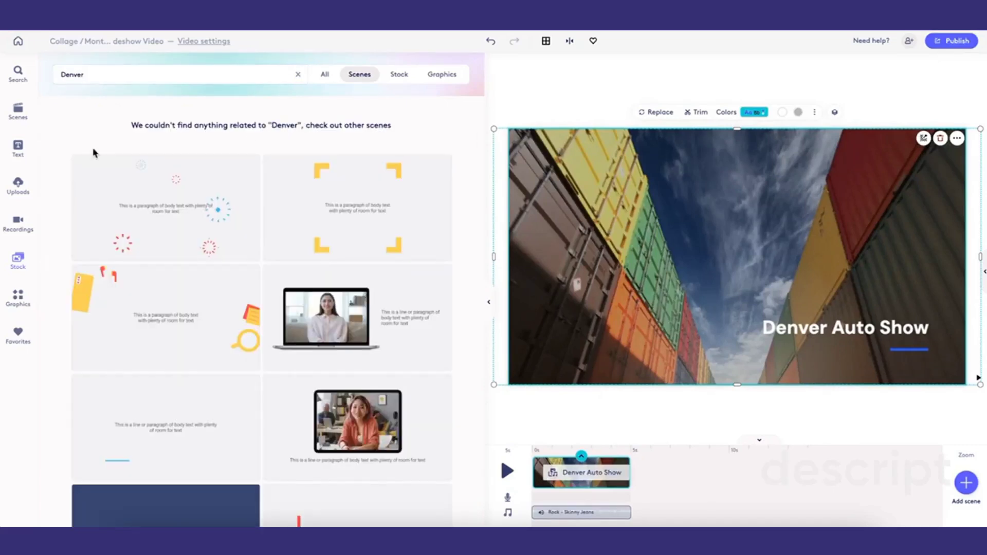
left_click(399, 76)
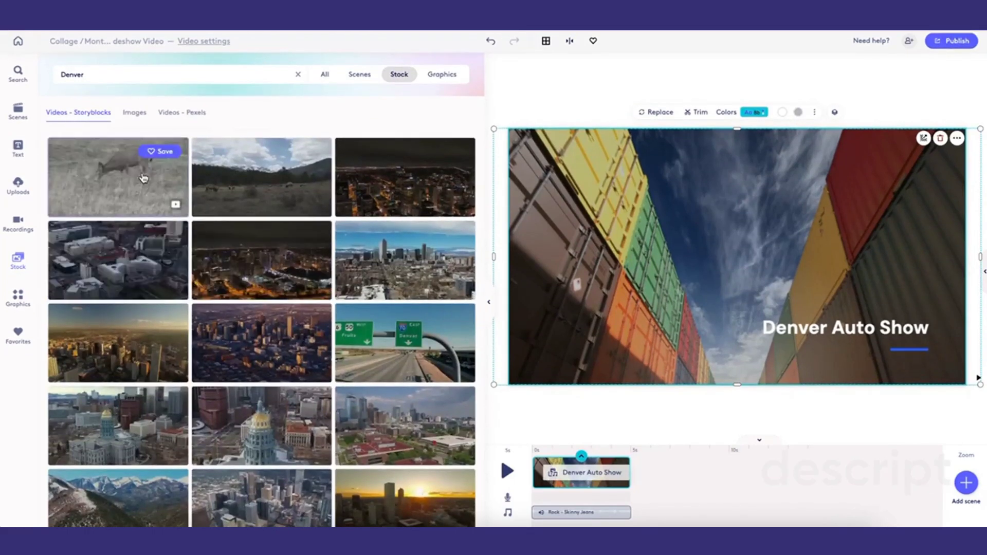
- Drag a Storyblocks video of downtown Denver onto the scene as its new background
left_click(137, 112)
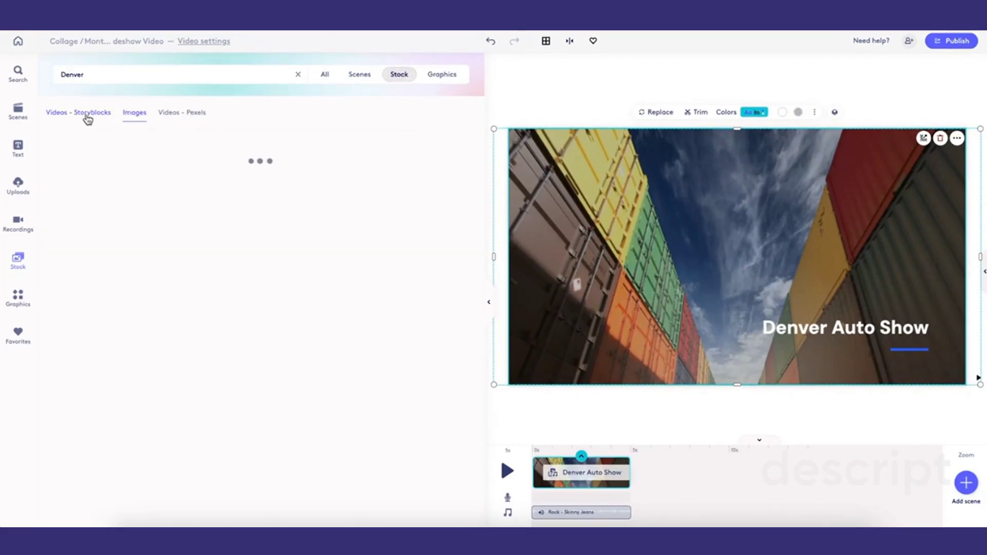
left_click(88, 119)
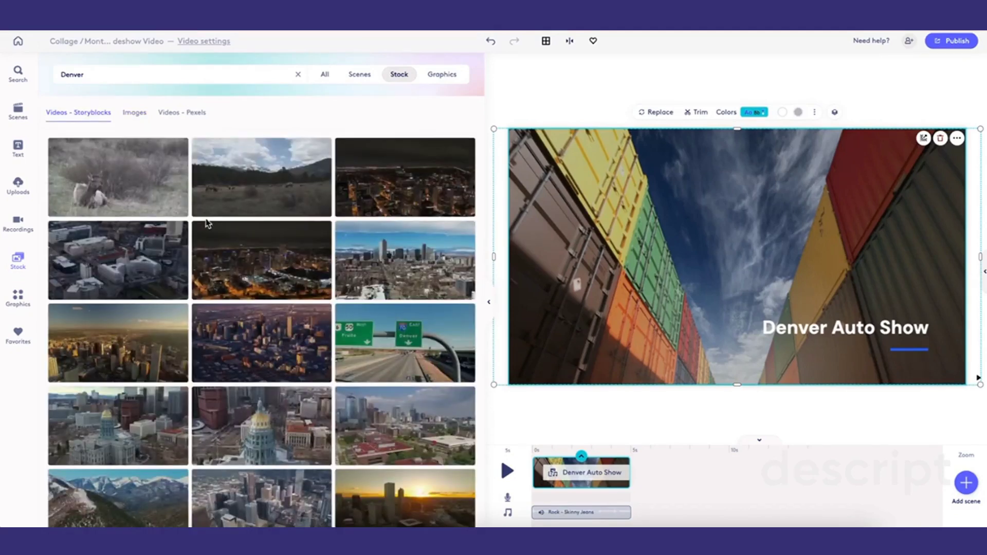
scroll(245, 263, "down", 1)
scroll(245, 263, "up", 1)
scroll(257, 257, "down", 1)
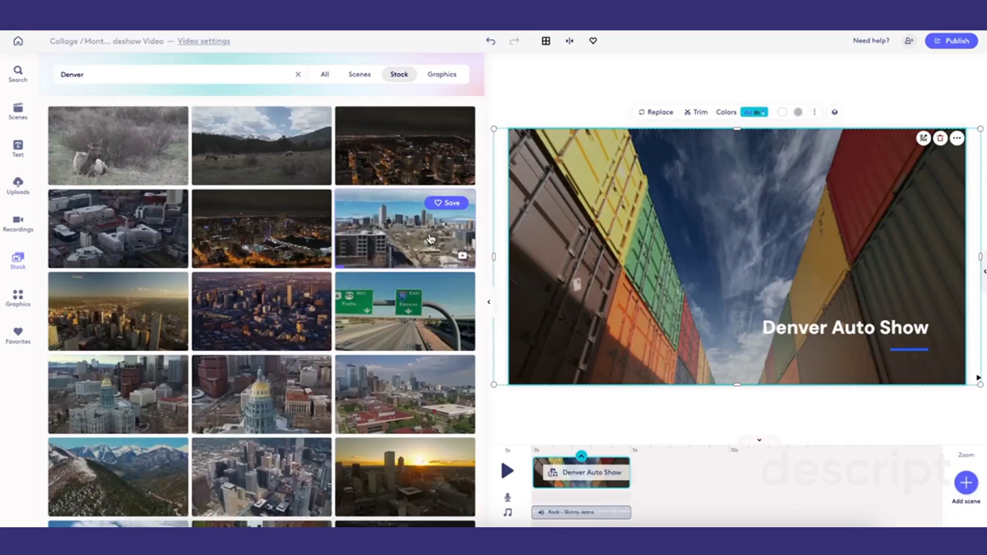
left_click_drag(431, 238, 659, 272)
left_click(637, 211)
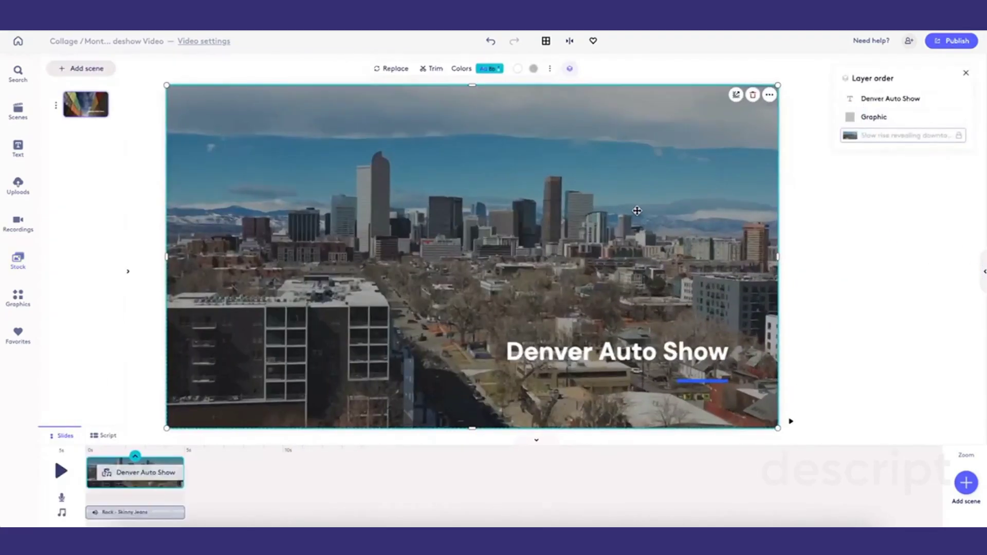
- Set the 'Denver Auto Show' headline's font size to 20
left_click(646, 246)
left_click(976, 97)
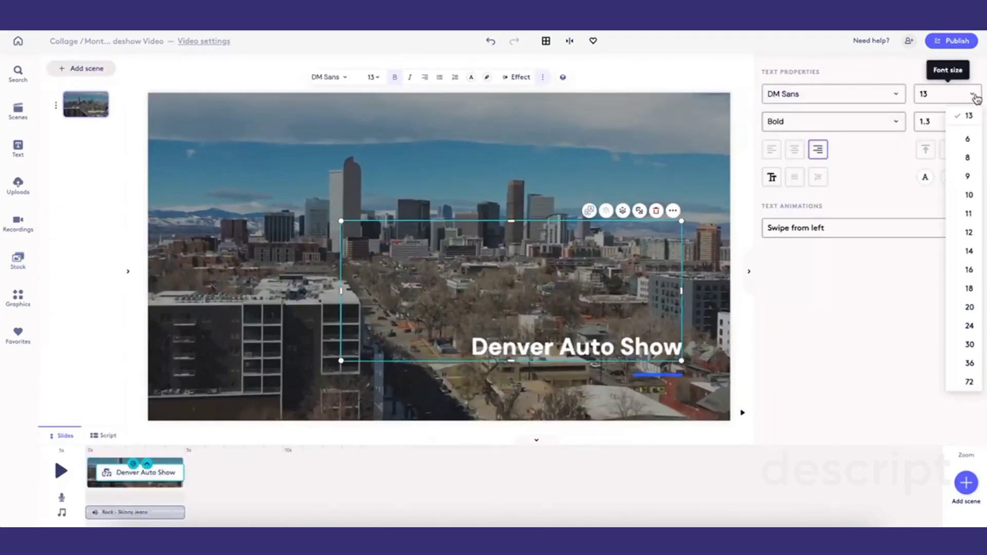
left_click(969, 306)
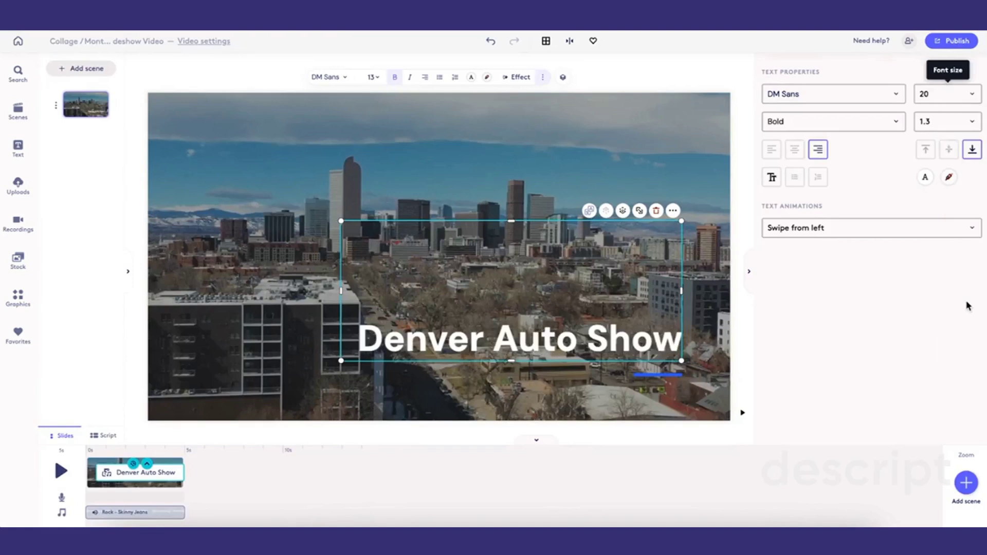
left_click(534, 164)
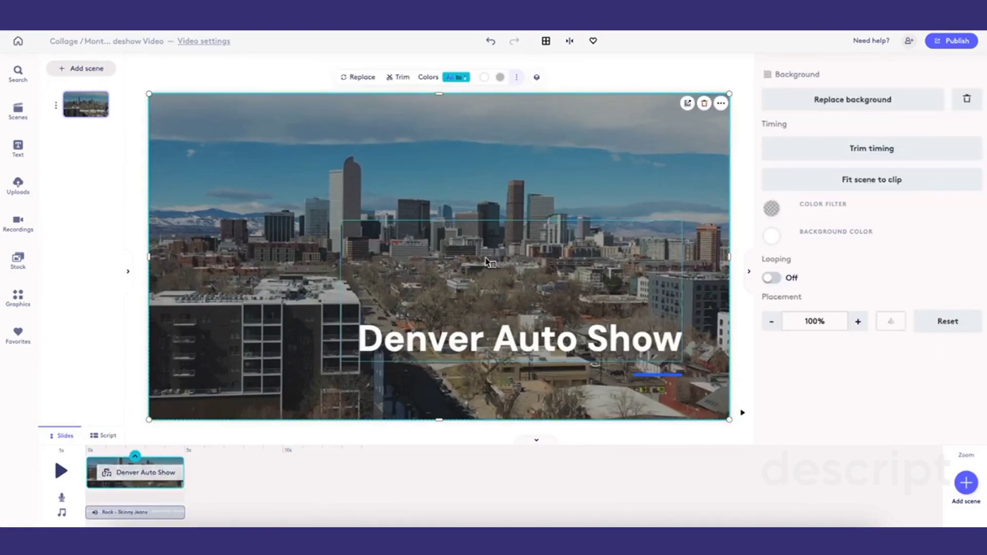
- Add a new scene using the orange car photo Car 1.jpg from the Car Show uploads folder
left_click(77, 71)
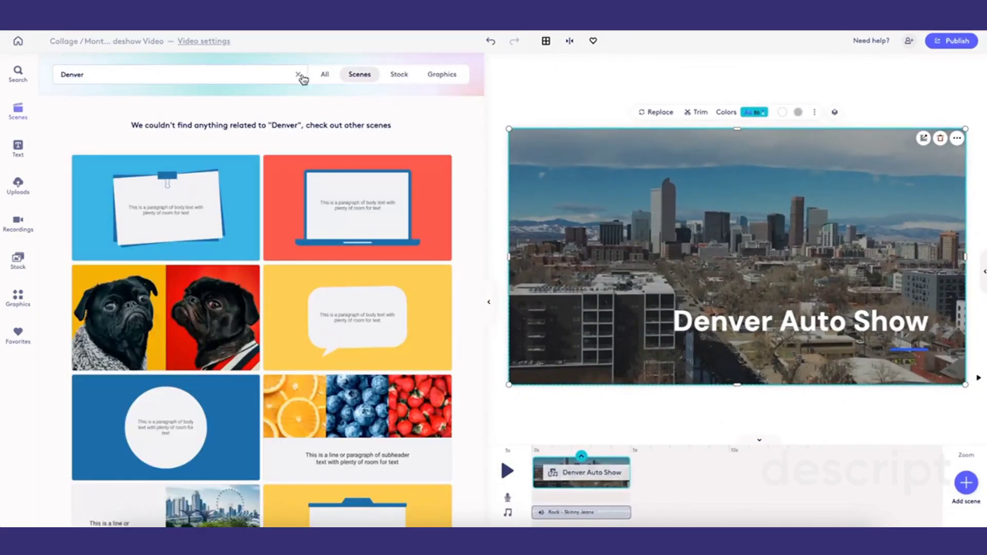
left_click(297, 75)
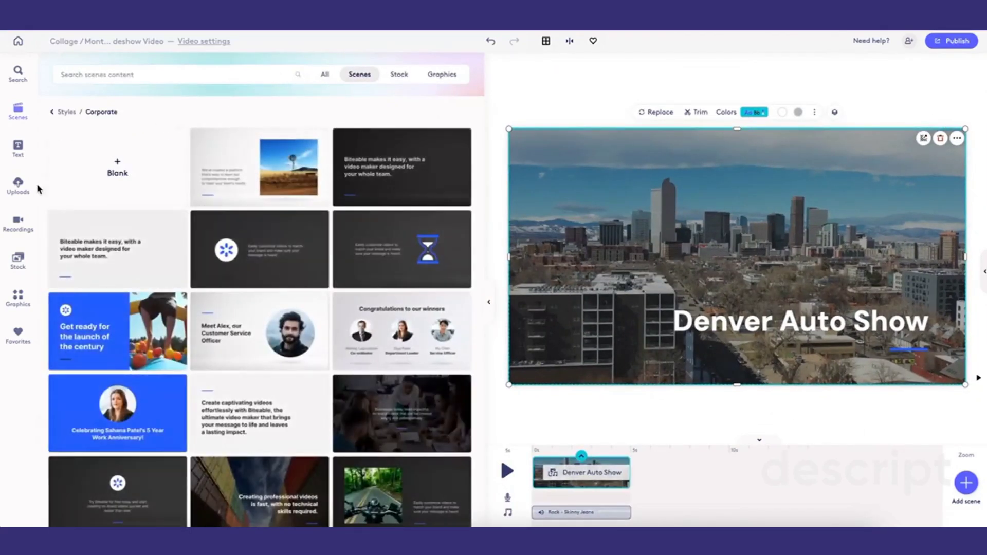
left_click(18, 186)
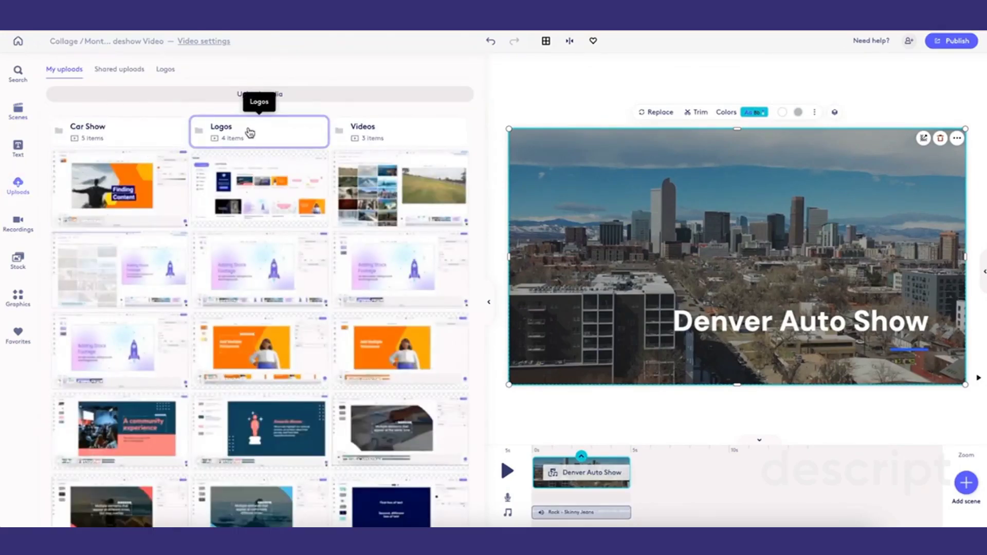
left_click(135, 135)
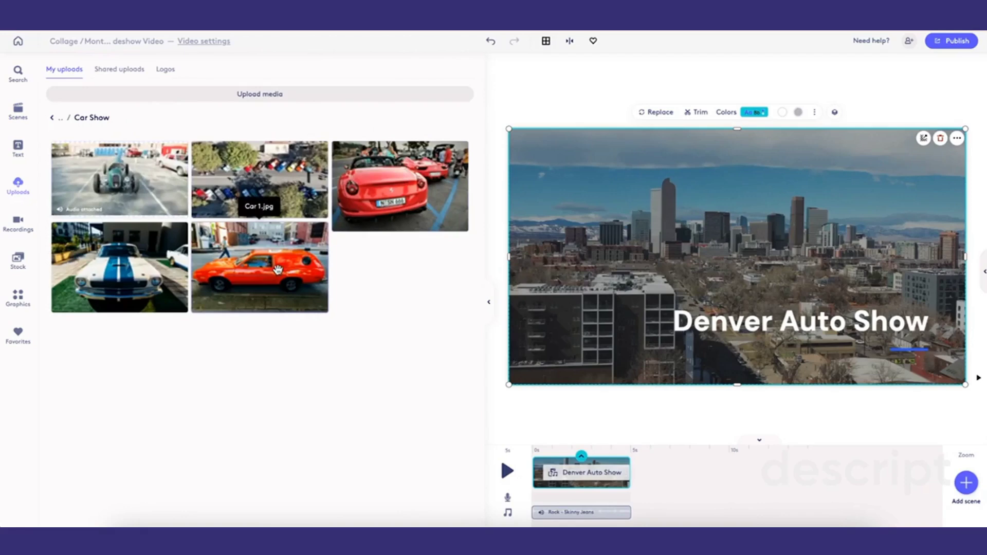
left_click(262, 274)
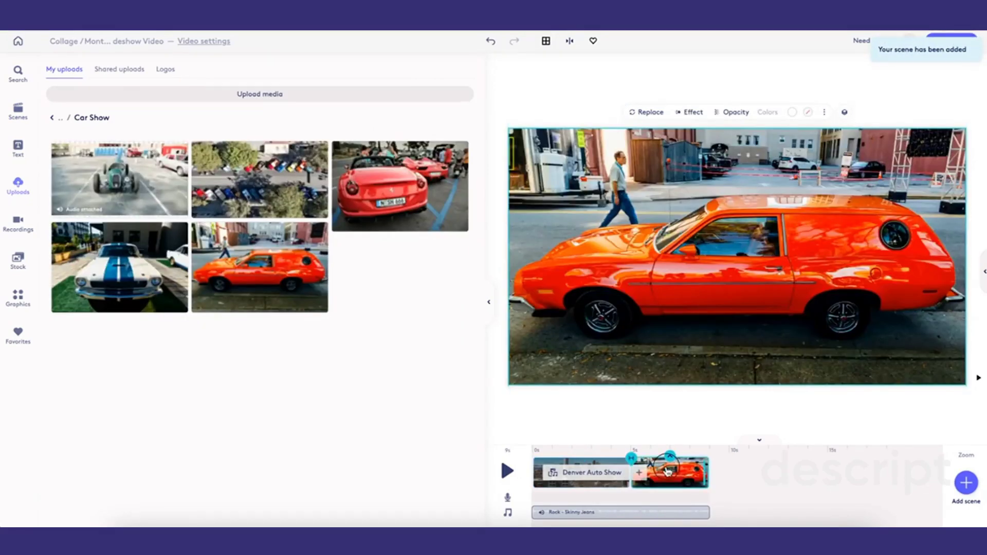
- Set a Circle reveal transition between the title scene and the car scene, then preview it
left_click(668, 470)
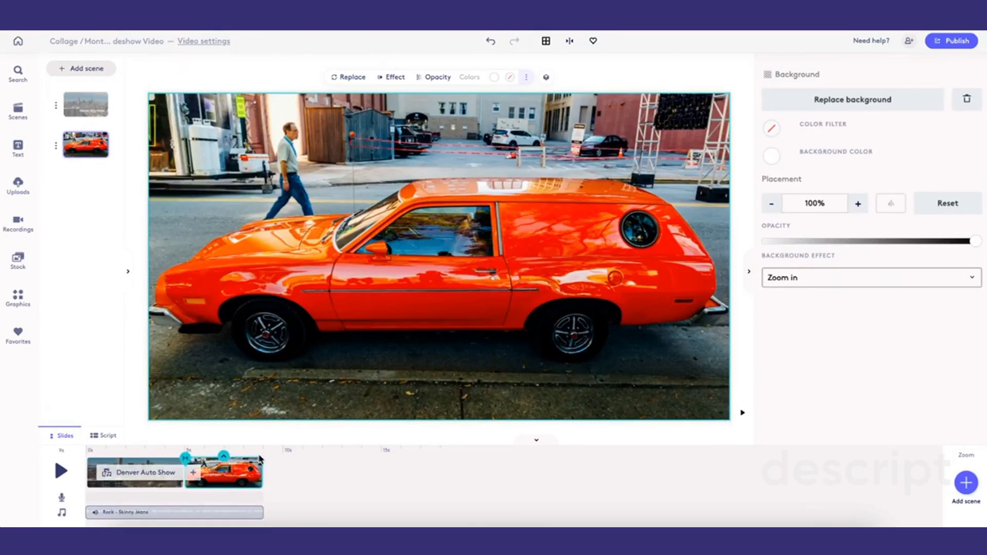
left_click(186, 459)
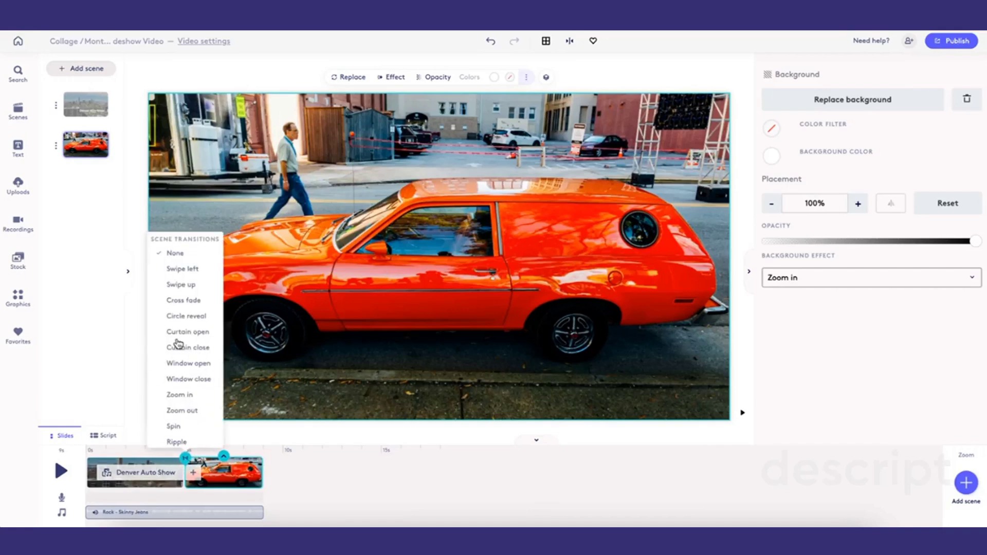
left_click(185, 318)
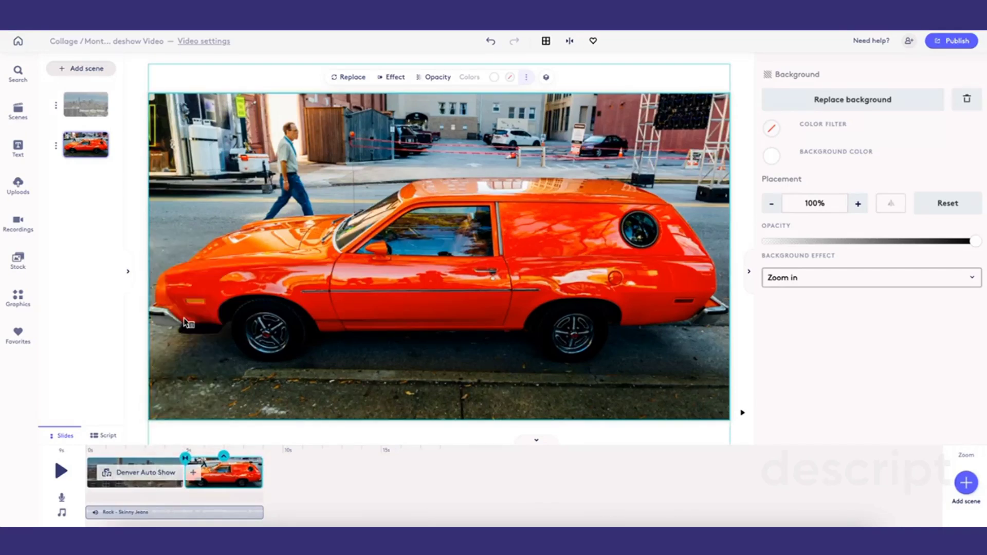
left_click(171, 456)
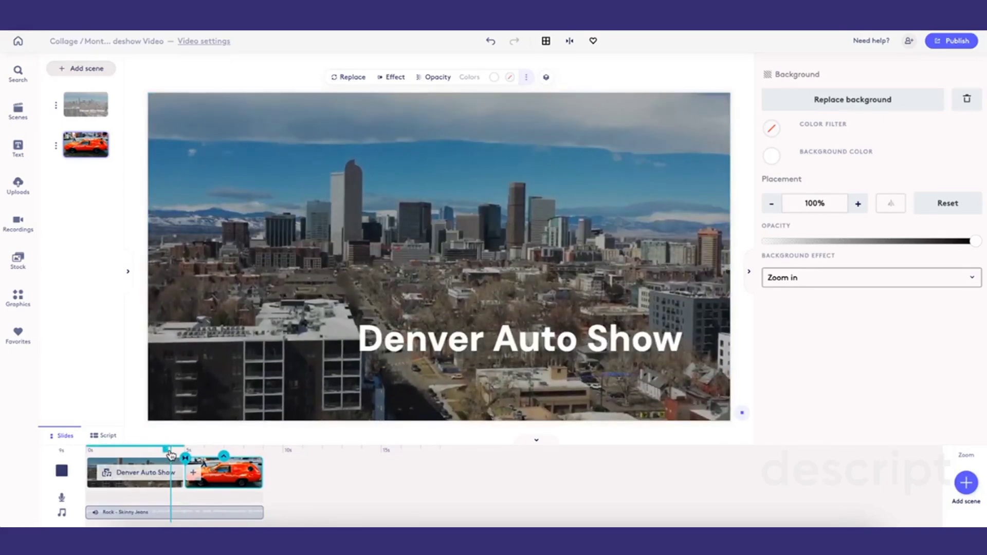
left_click(171, 455)
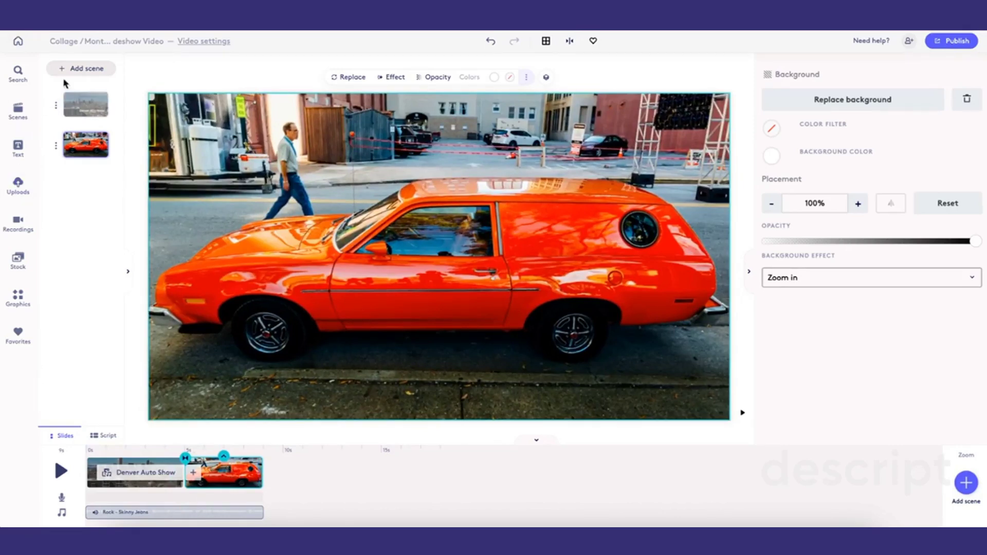
- Add a new scene from the Corporate style templates with body text beside an image
left_click(80, 68)
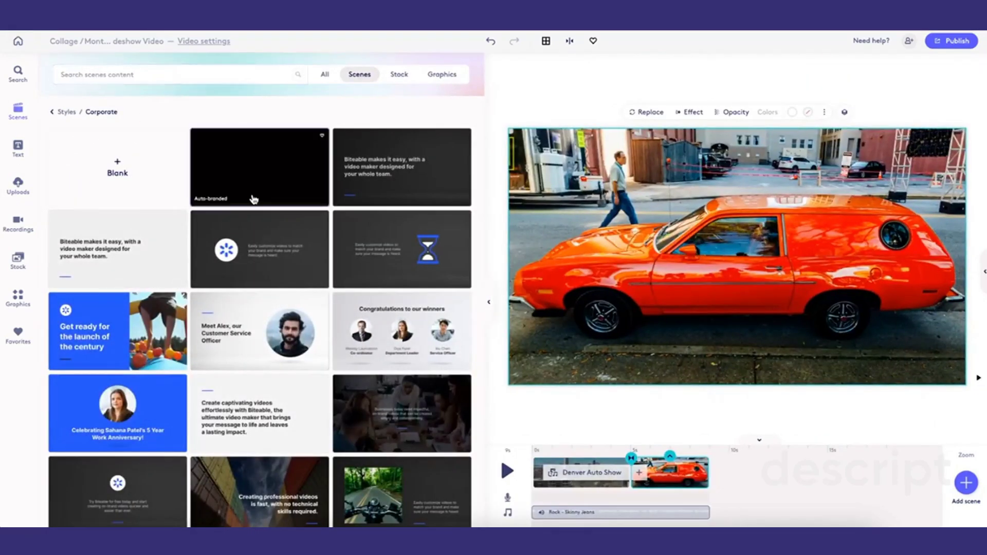
scroll(260, 375, "down", 1)
scroll(261, 379, "down", 3)
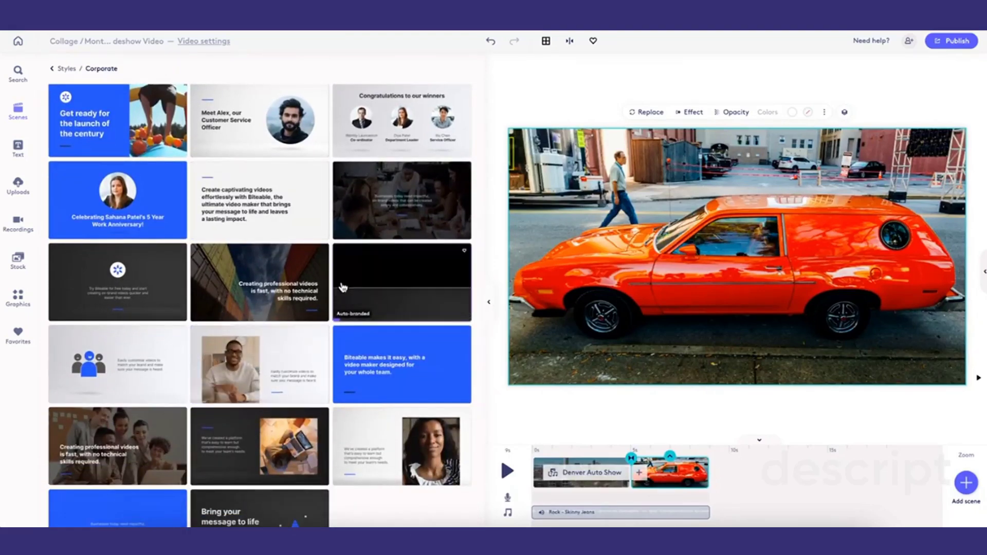
scroll(301, 336, "down", 2)
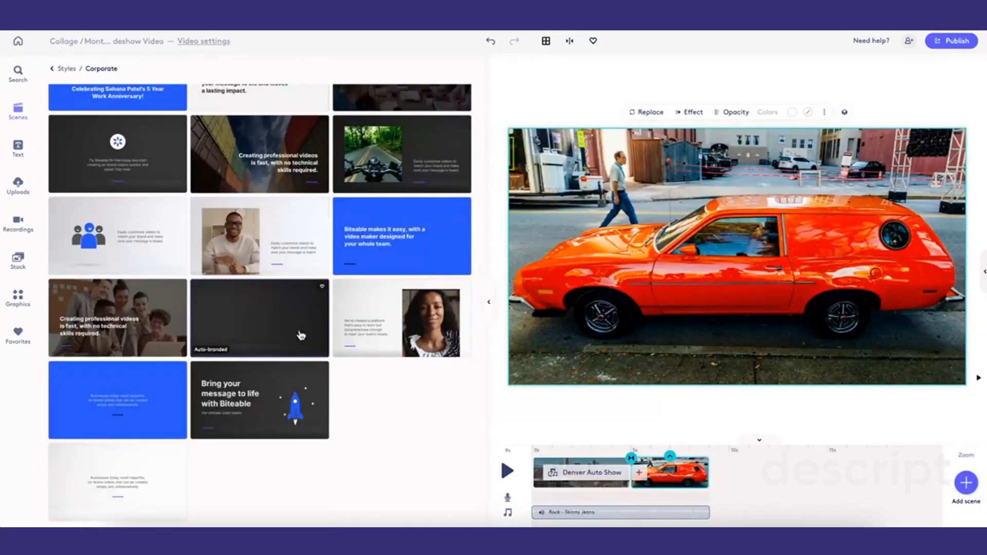
left_click(289, 336)
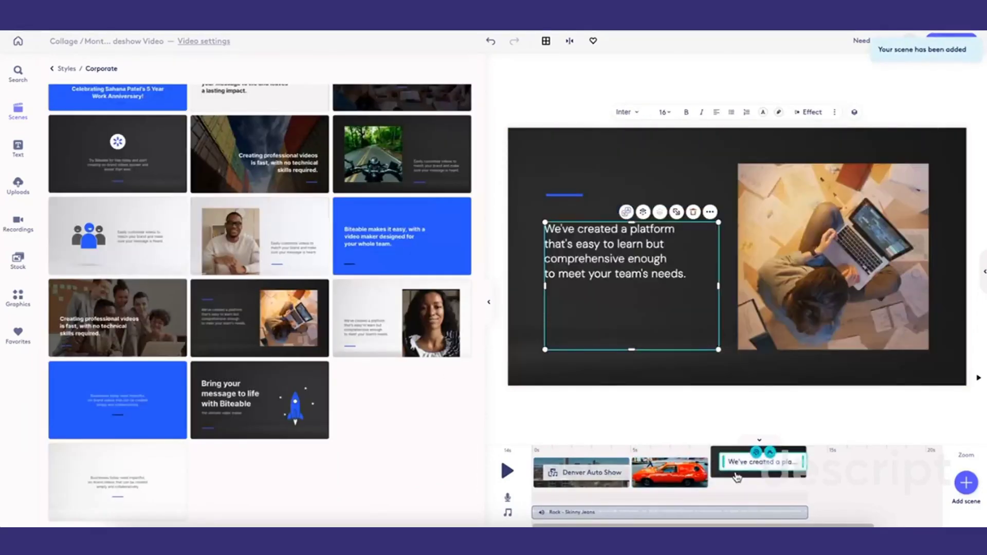
- Replace the template's laptop image with the aerial parking-lot car show clip from the Car Show uploads
left_click(771, 308)
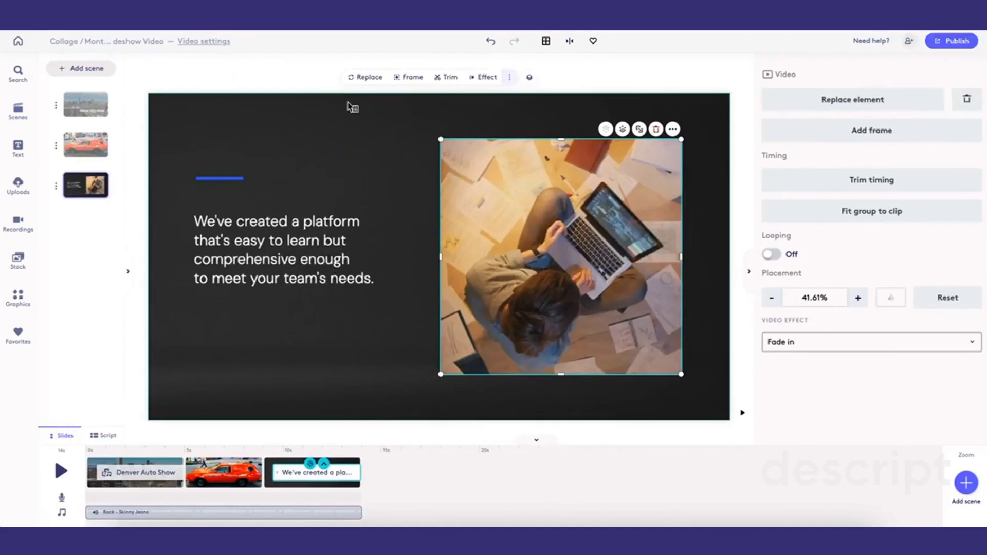
left_click(361, 78)
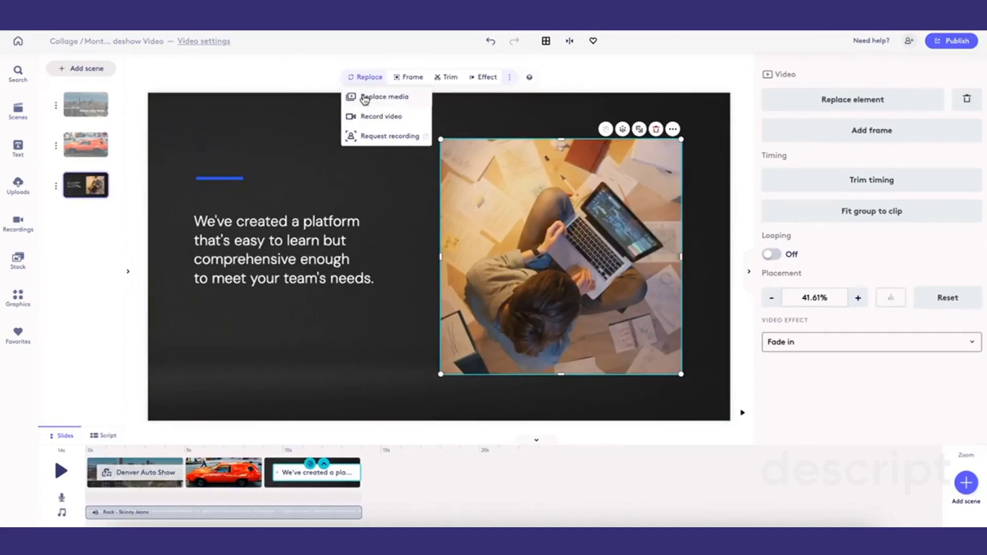
left_click(364, 97)
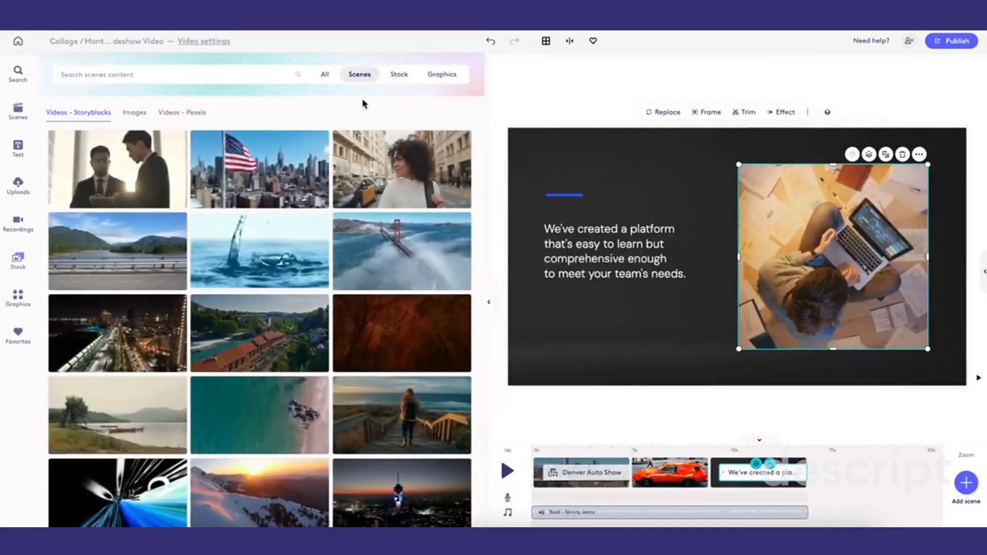
left_click(18, 187)
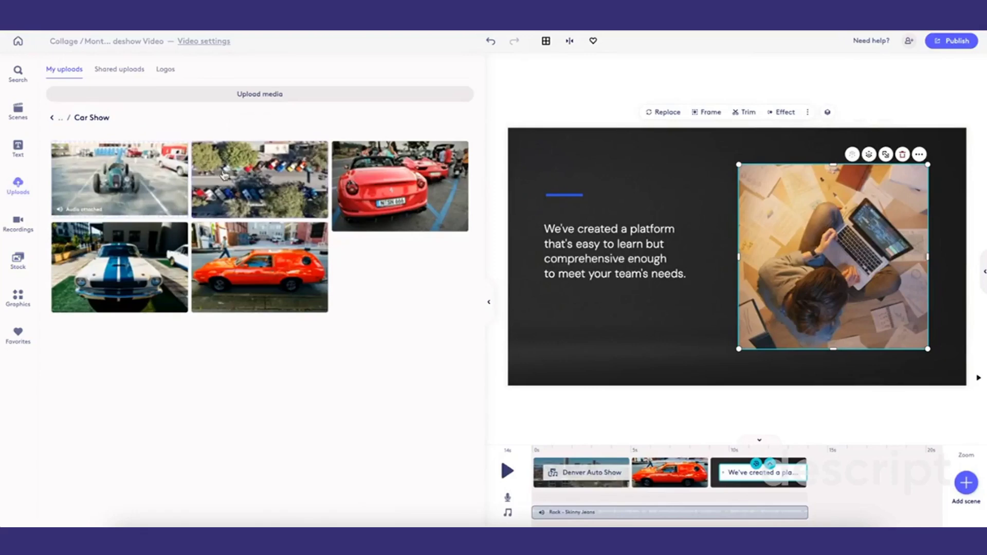
left_click(276, 185)
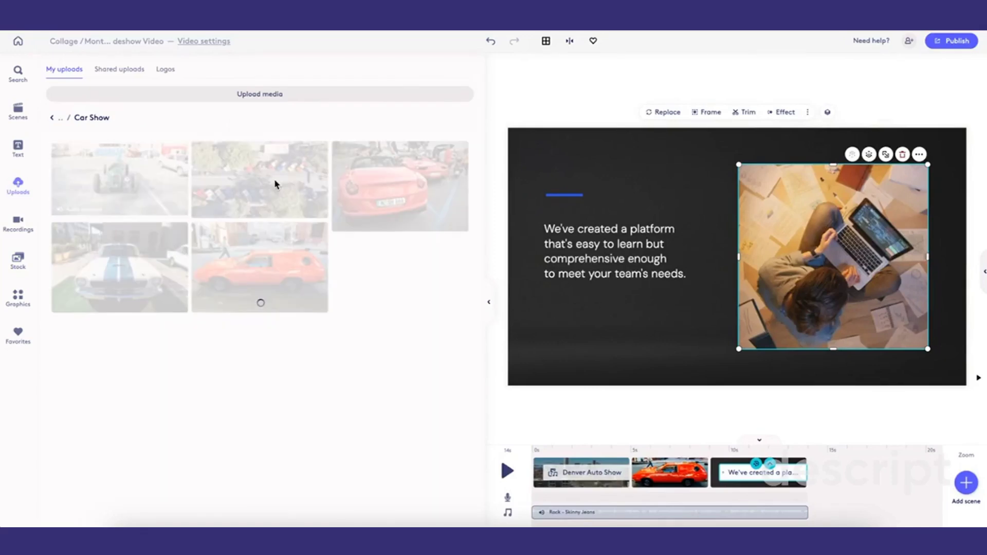
left_click(489, 302)
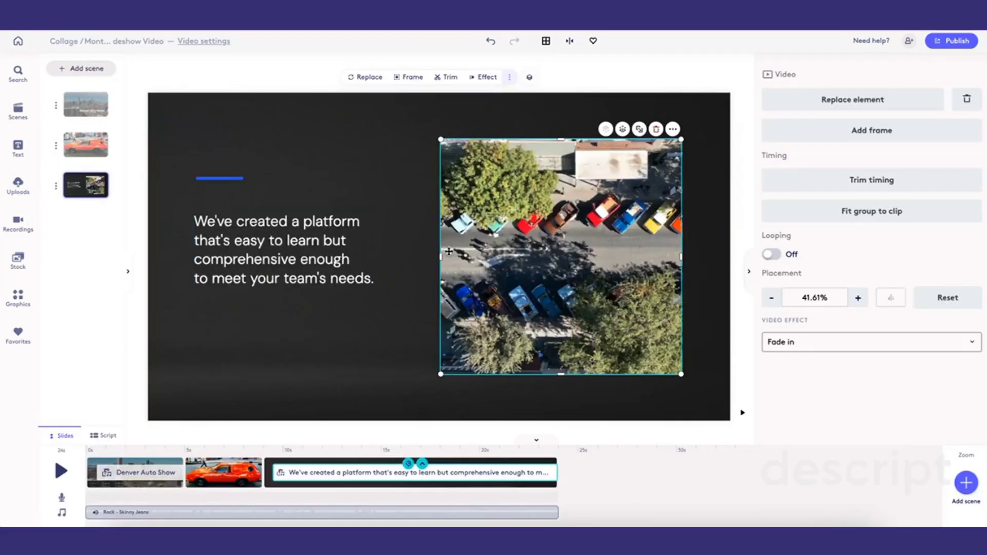
- Enlarge the aerial clip to about 52% placement, extending it toward the text and the right edge
left_click_drag(438, 257, 397, 253)
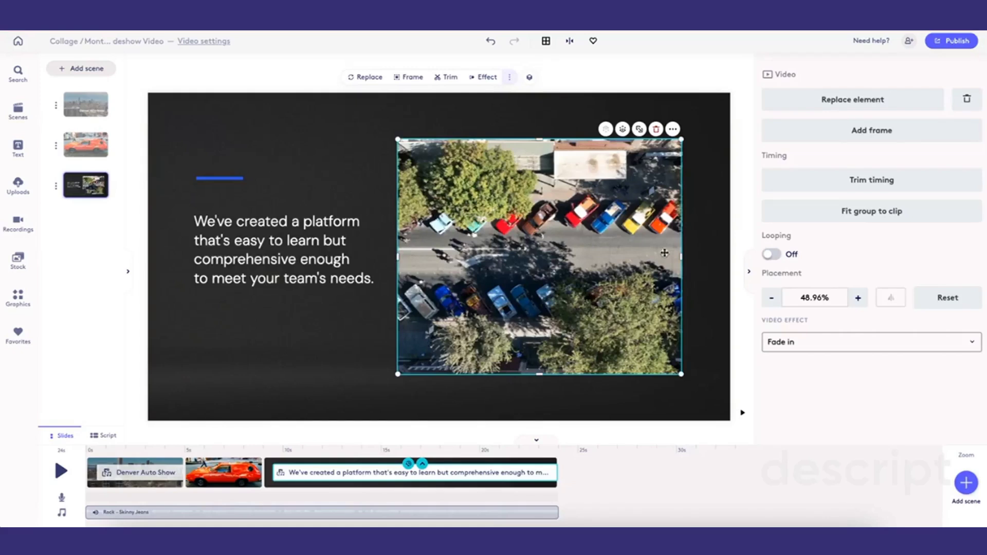
left_click_drag(682, 258, 702, 257)
left_click_drag(586, 253, 553, 253)
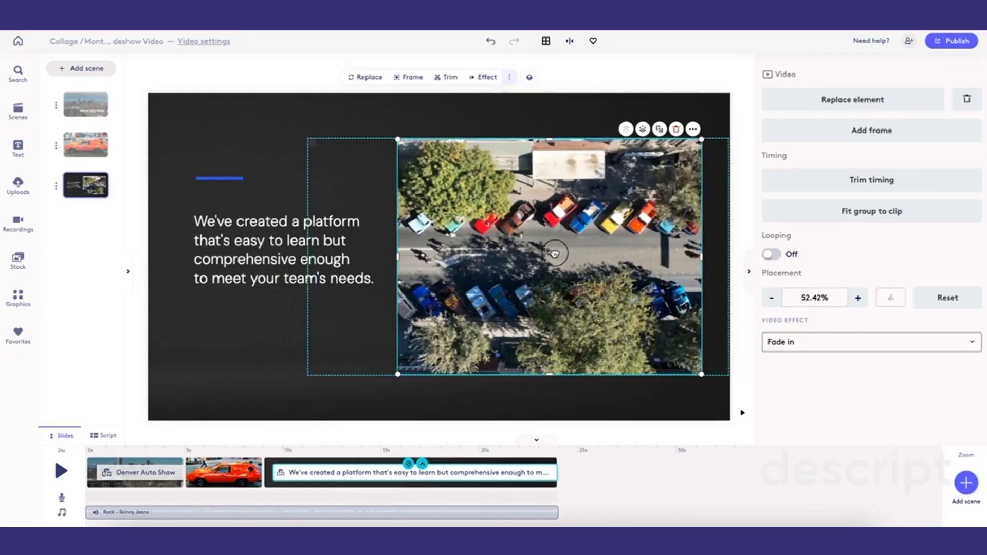
left_click(432, 404)
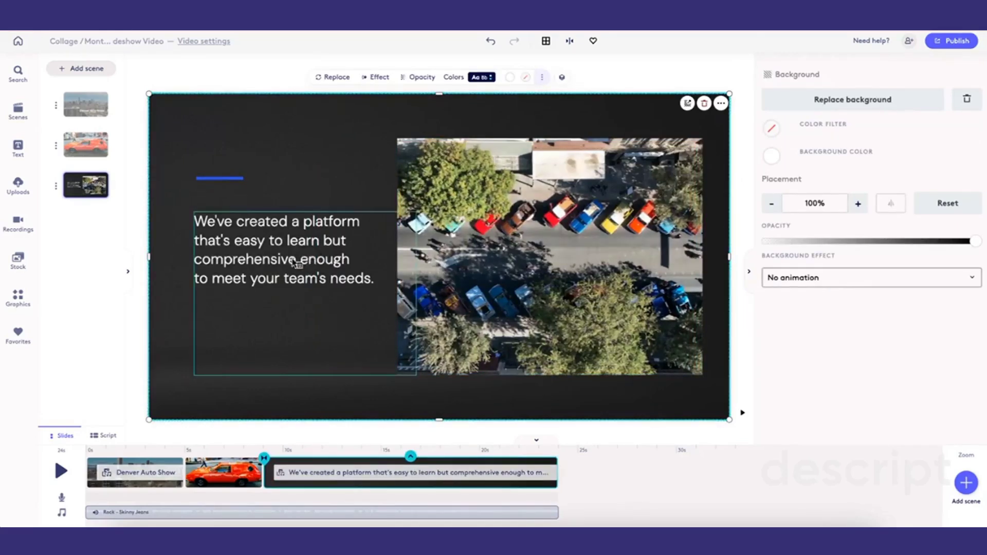
- Replace the body text with "The Denver car show featured all types of cars"
double_click(308, 258)
type("The Denver car")
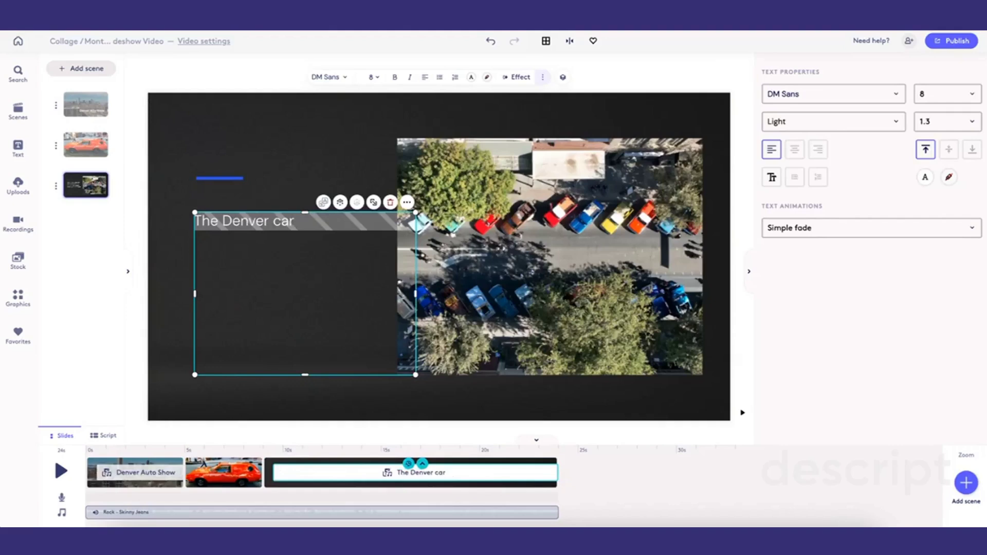
type(" show featured")
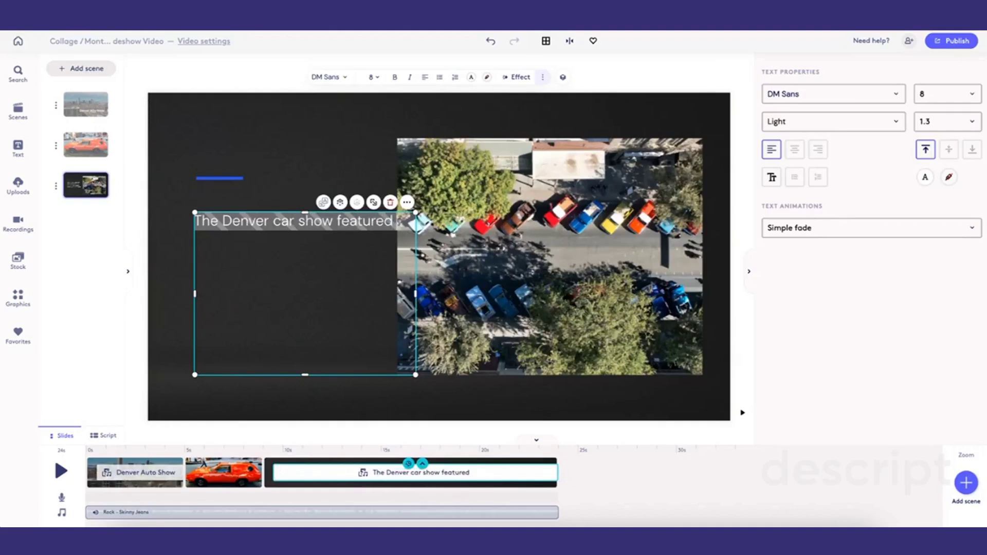
type(" all types of")
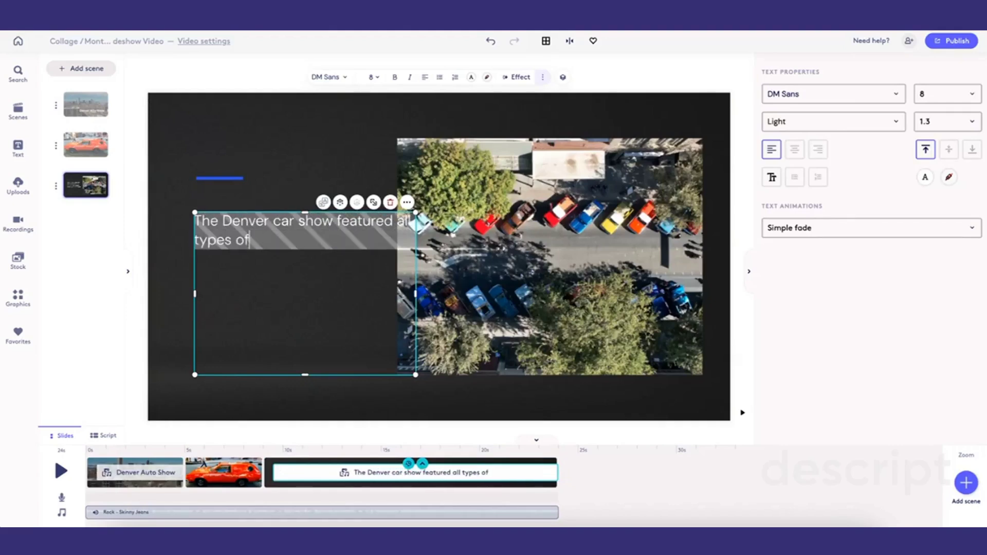
type(" cars")
- Narrow the text box and set the text's font size to 12
left_click_drag(416, 293, 344, 281)
left_click(975, 98)
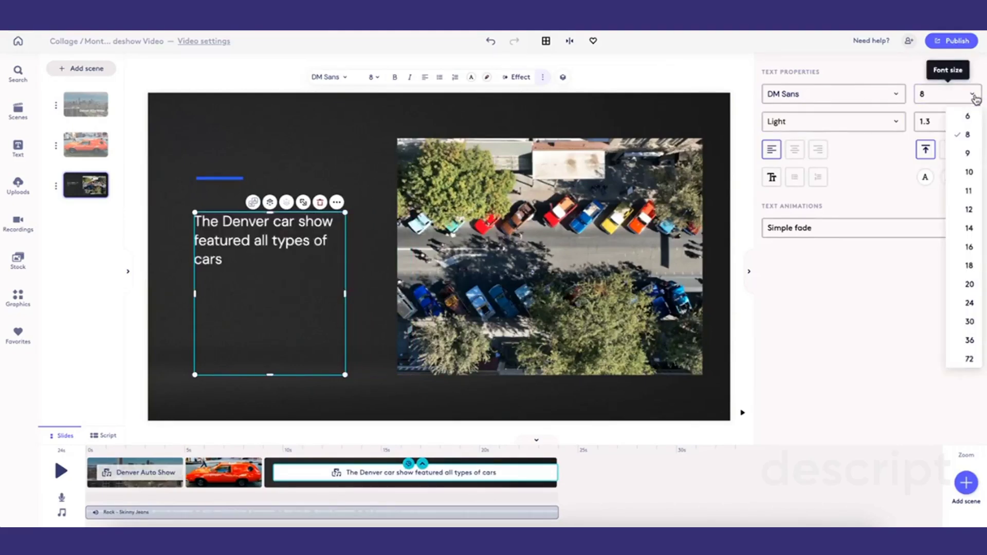
left_click(967, 204)
left_click(371, 128)
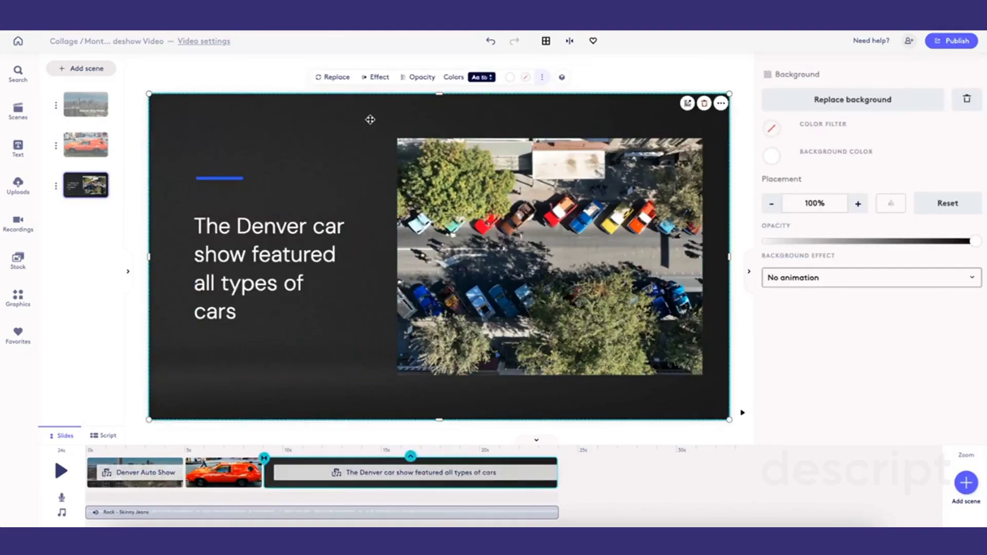
- Delete the scene's dark background
left_click(511, 78)
left_click(411, 106)
left_click_drag(405, 108, 419, 140)
key("Delete")
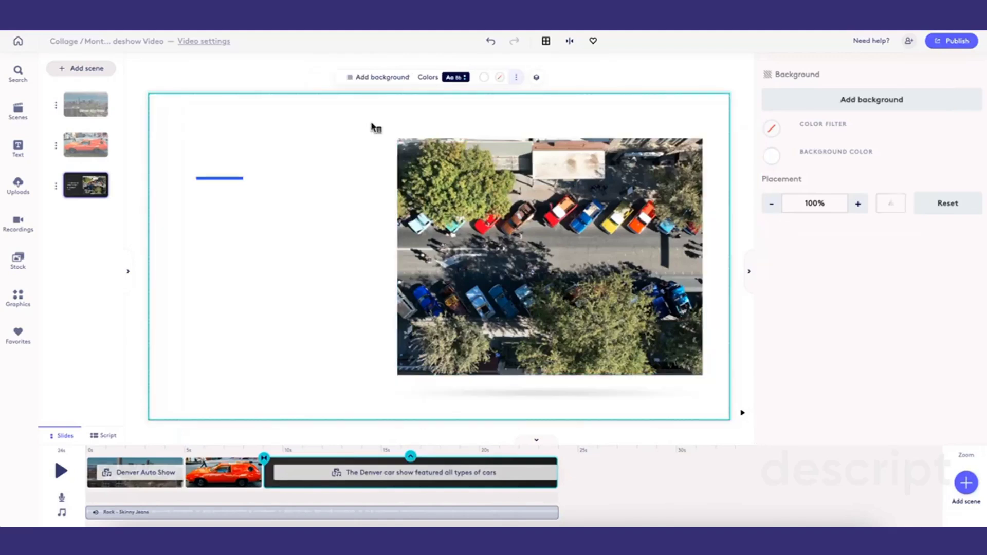
- Set the scene's background color to the blue project color
left_click(484, 78)
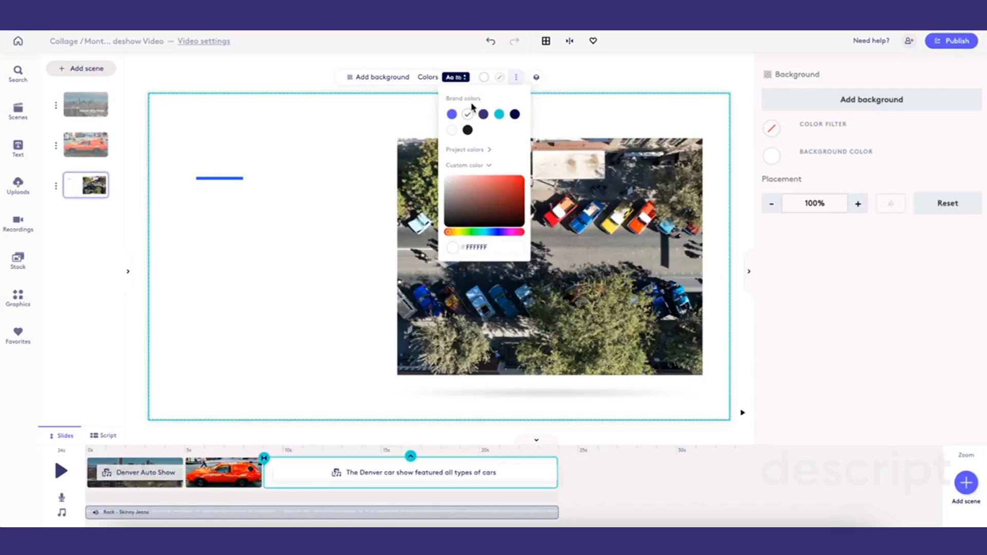
left_click(473, 154)
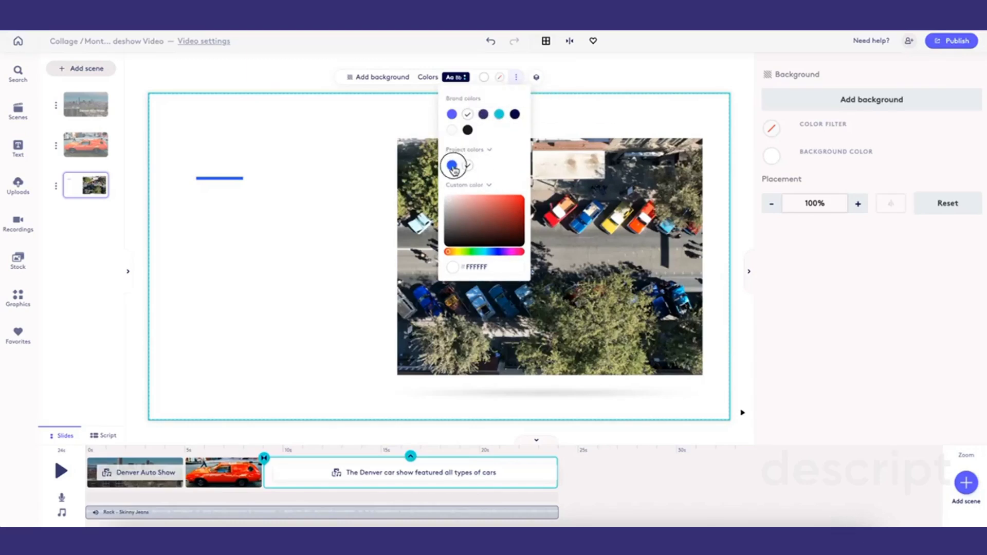
left_click(452, 165)
left_click(215, 178)
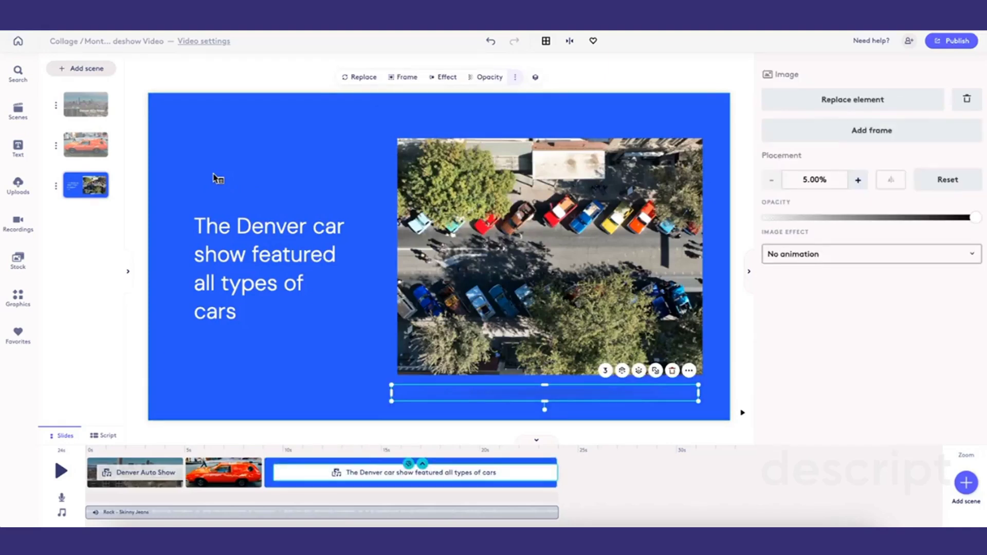
- Middle-align the text vertically within its box and move the text block slightly higher
left_click(226, 254)
left_click(233, 273)
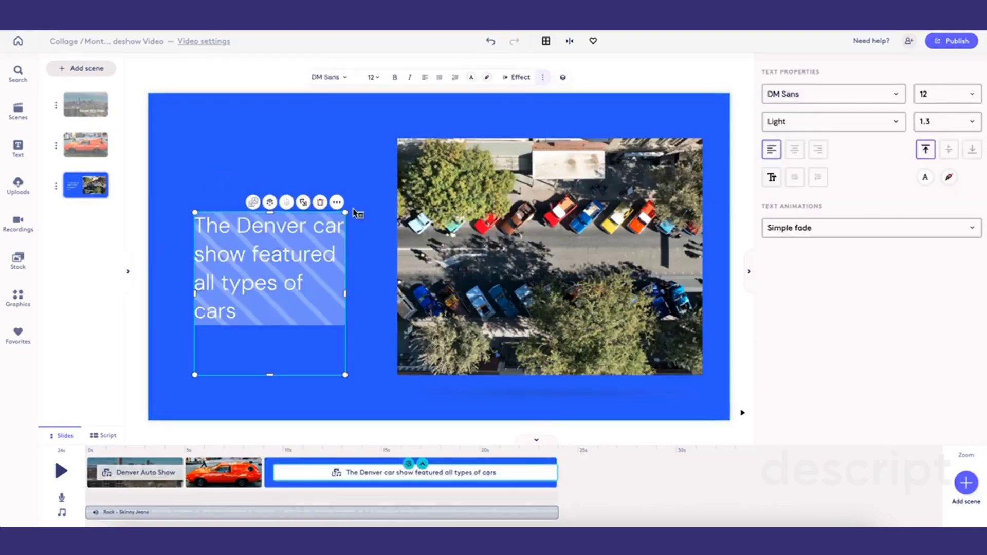
left_click(950, 154)
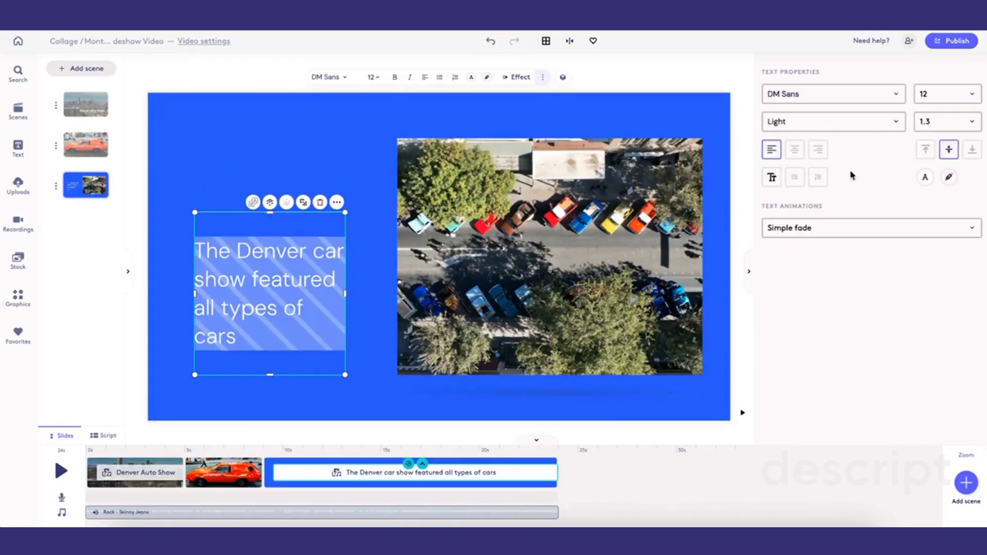
left_click(211, 161)
left_click_drag(248, 281, 239, 256)
left_click(341, 414)
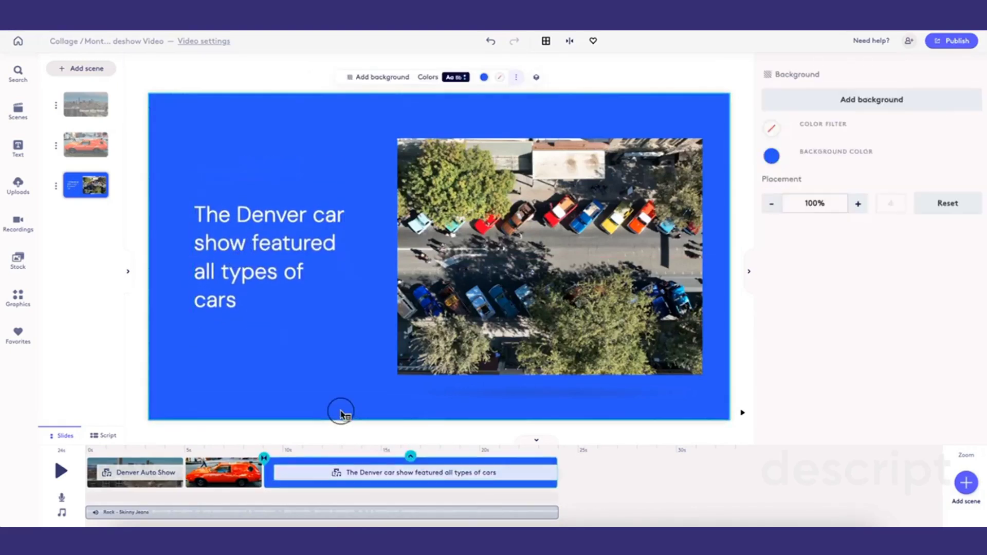
- Add a rounded-square frame to the aerial car video and set the frame size to 186%
left_click(563, 397)
left_click_drag(563, 397, 566, 396)
left_click(372, 360)
left_click(420, 323)
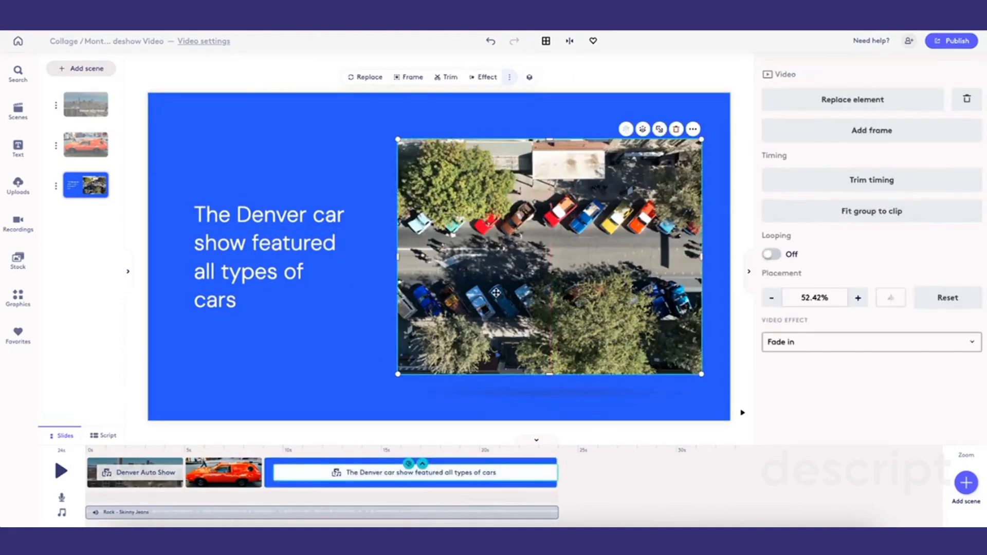
left_click(884, 132)
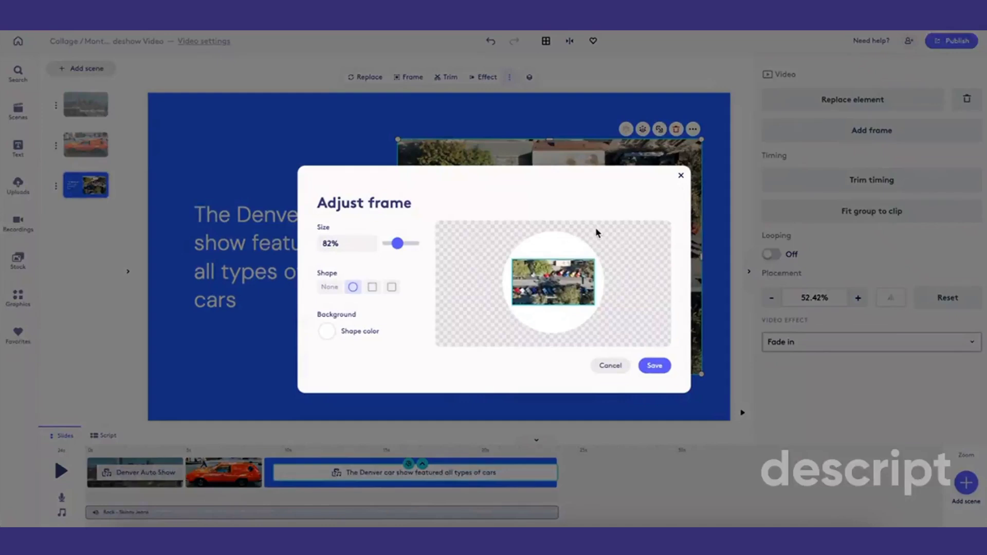
left_click(391, 289)
left_click_drag(397, 243, 413, 245)
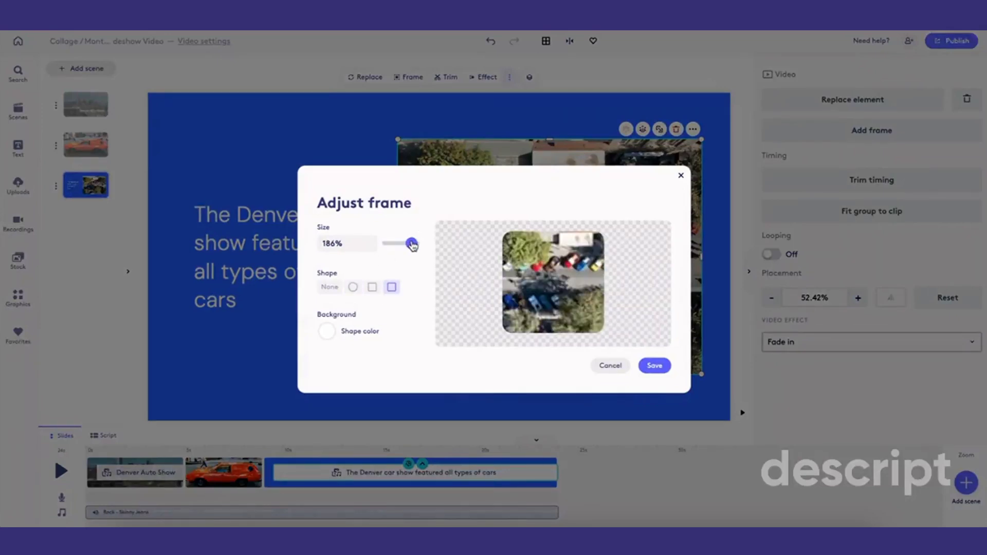
left_click(654, 366)
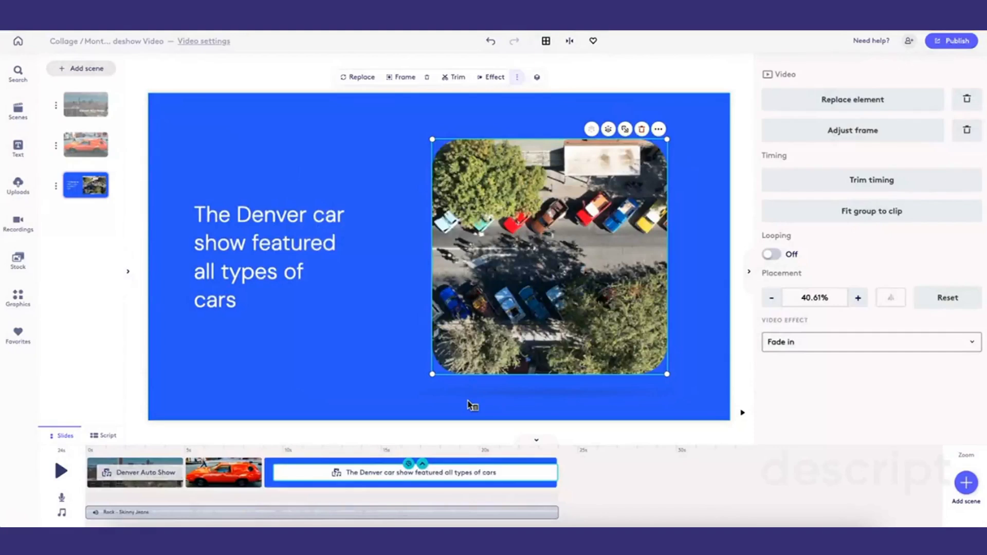
- Open the third scene's timing editor to review its element timings, then close it
left_click(365, 353)
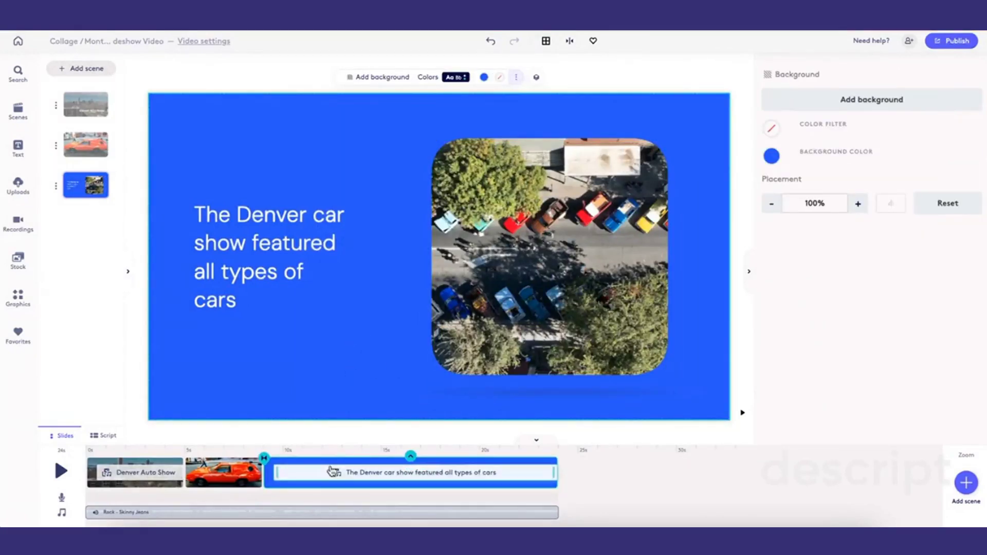
left_click(497, 320)
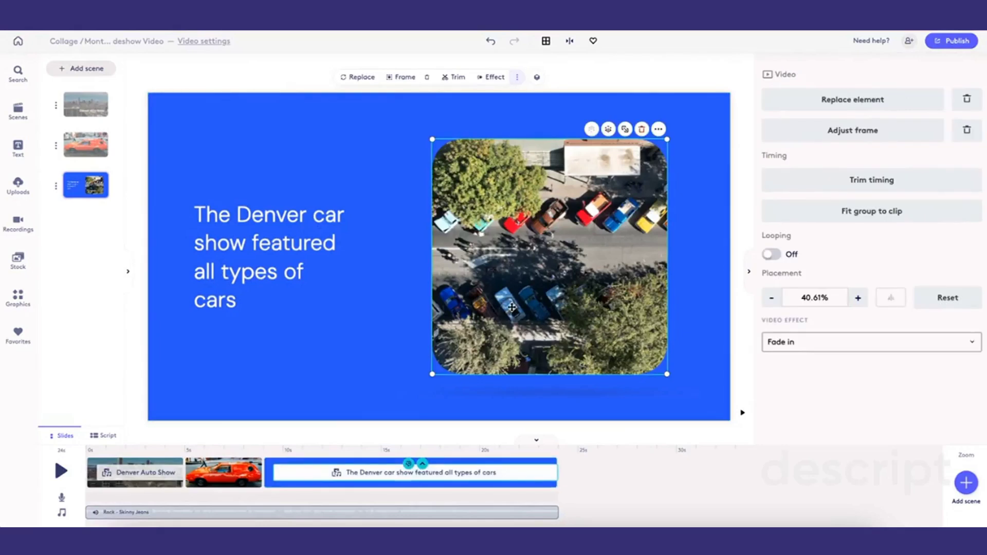
mouse_move(549, 478)
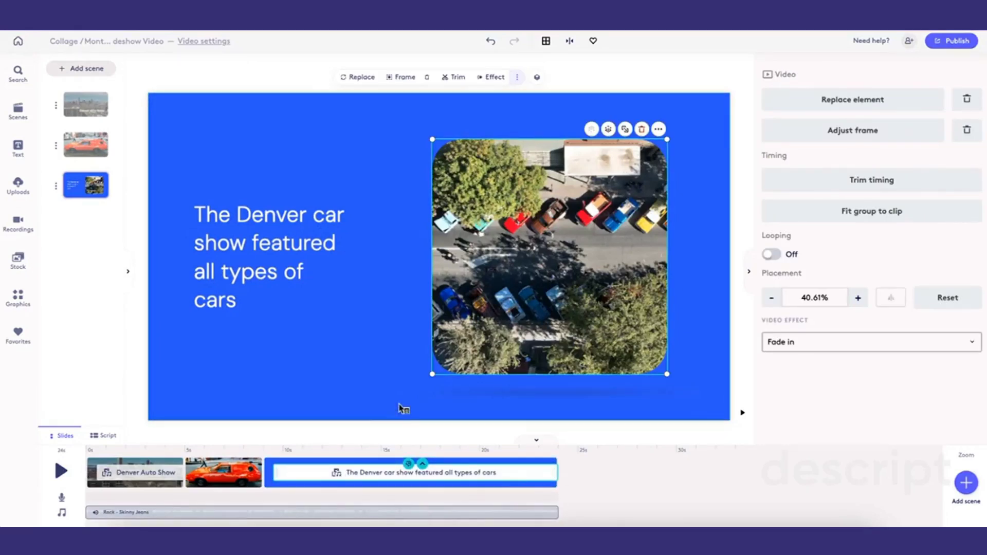
left_click(286, 483)
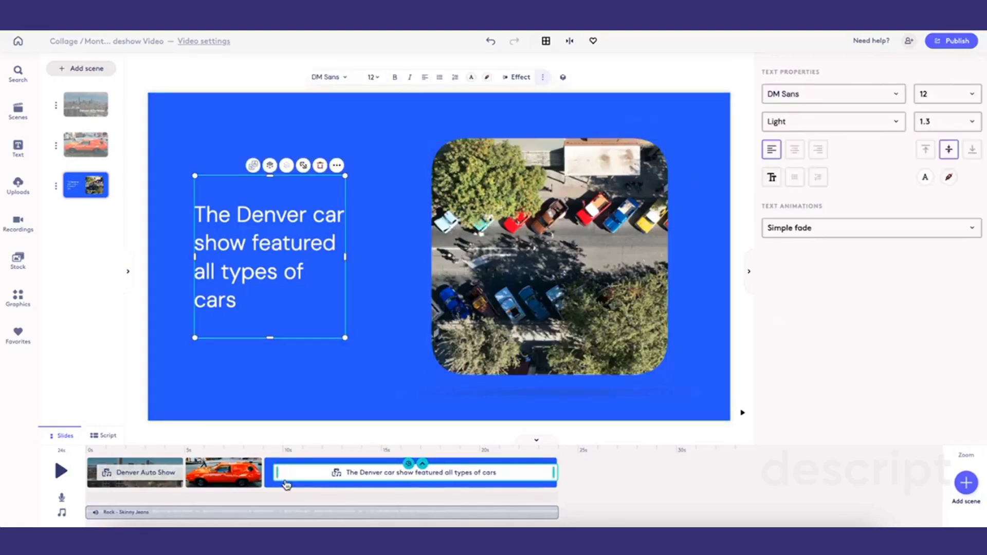
left_click(409, 465)
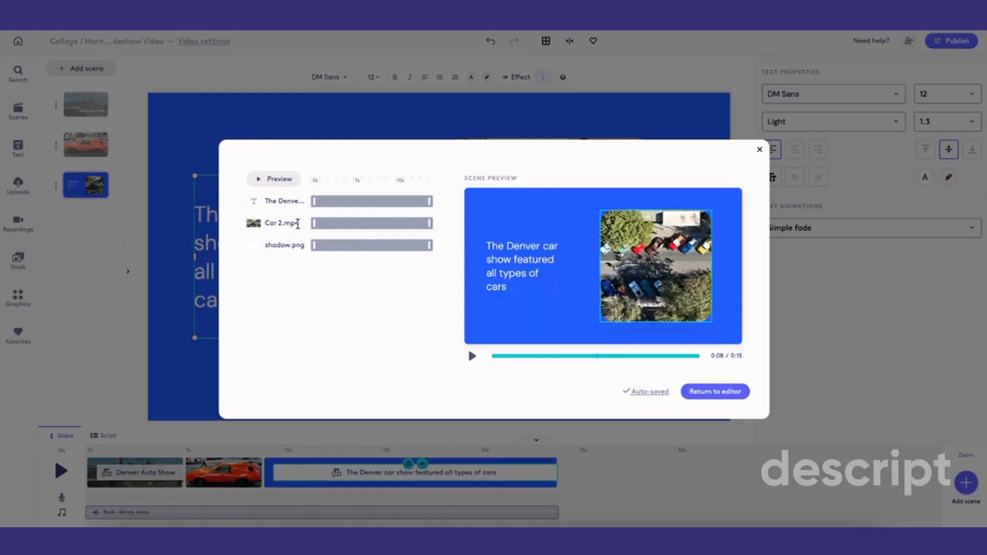
left_click(759, 150)
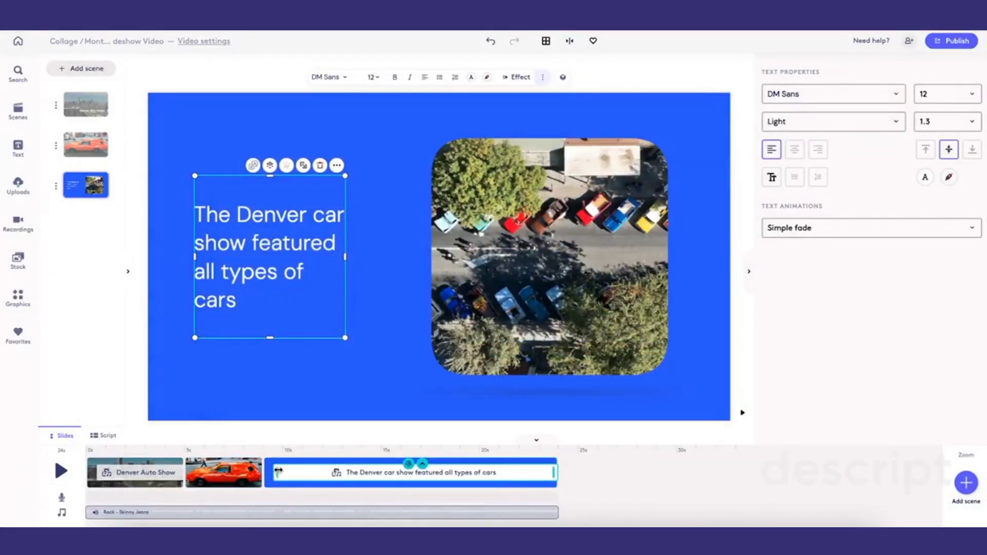
- Shorten the aerial video scene's duration to about 5 seconds
left_click(508, 255)
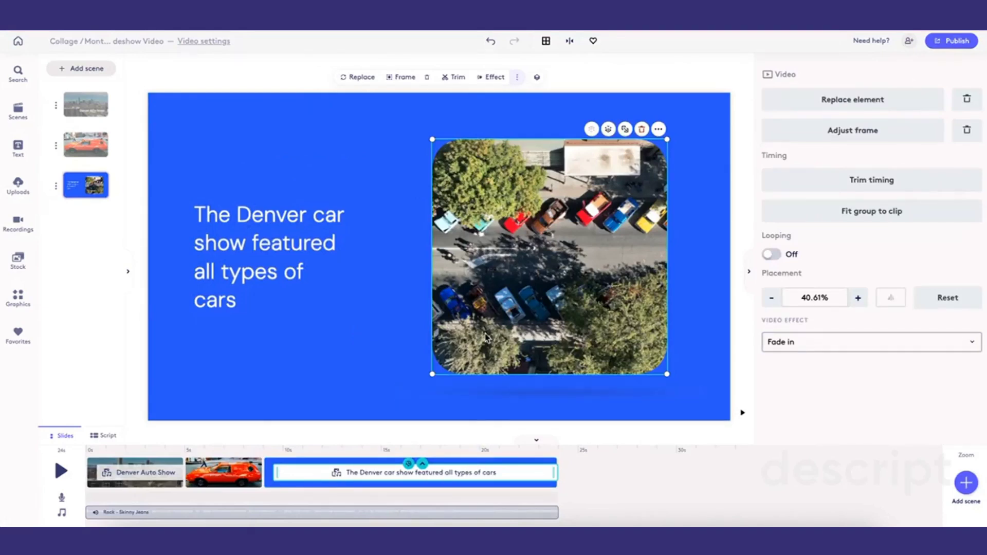
left_click(806, 183)
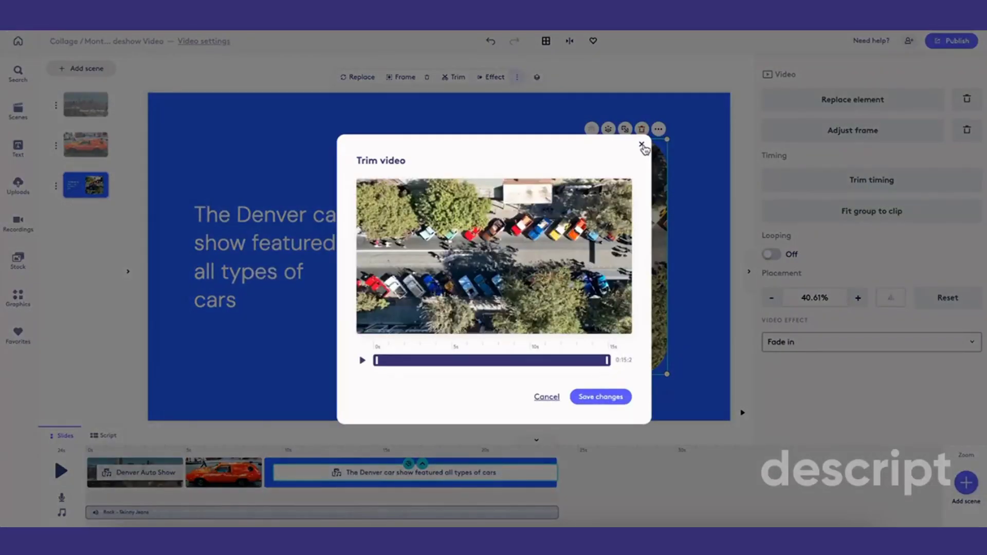
left_click(643, 145)
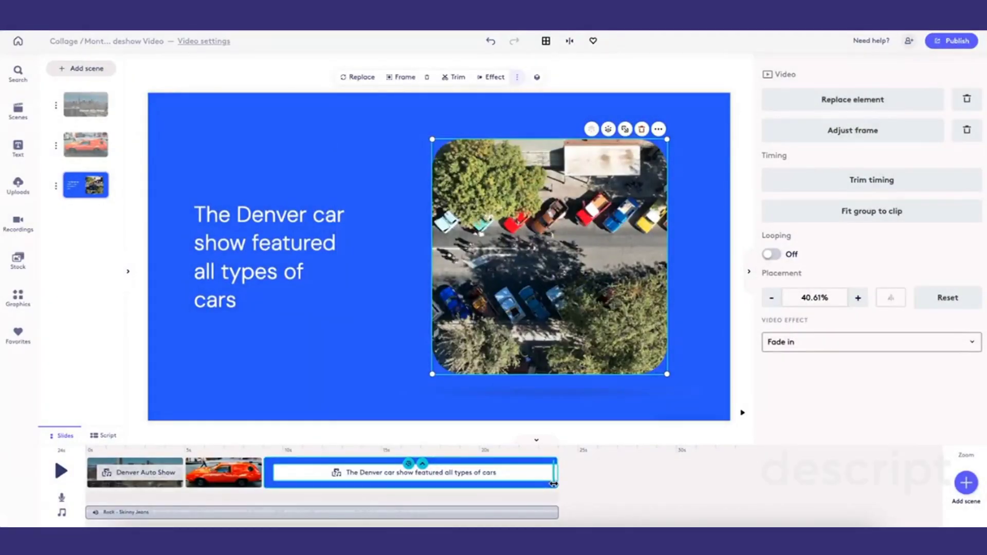
left_click_drag(553, 483, 359, 473)
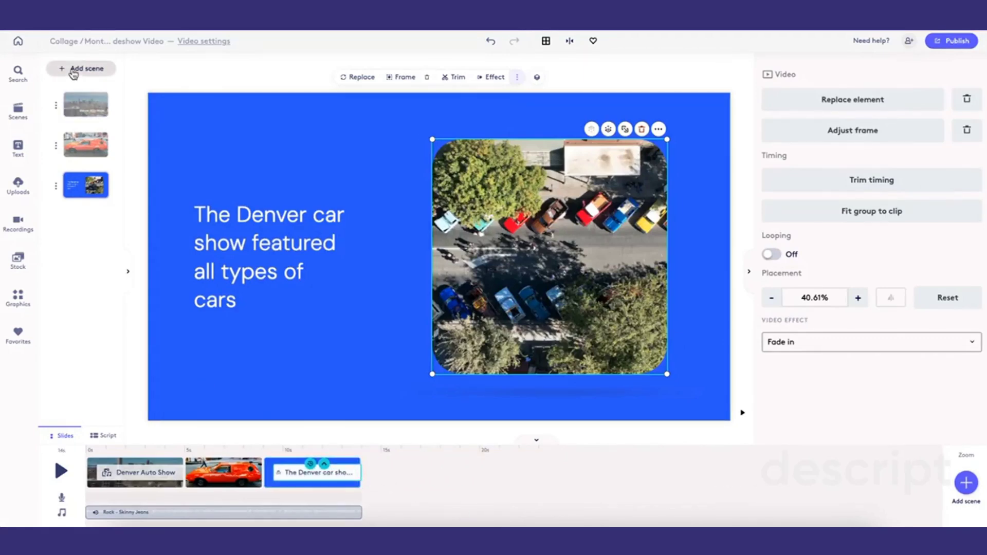
- Add a new scene with the Car 3.jpg Mustang photo from uploads and give it a Cross fade transition
left_click(78, 69)
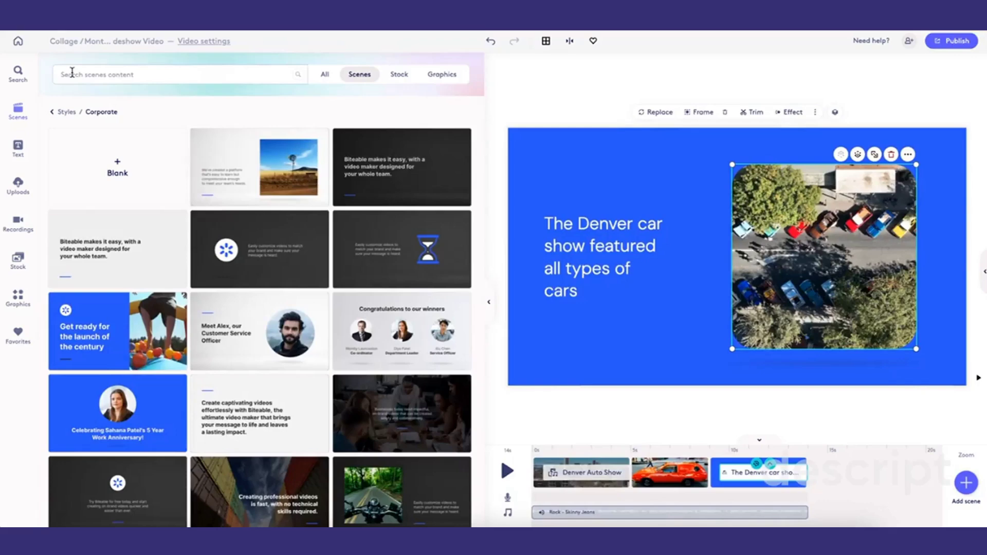
left_click(17, 184)
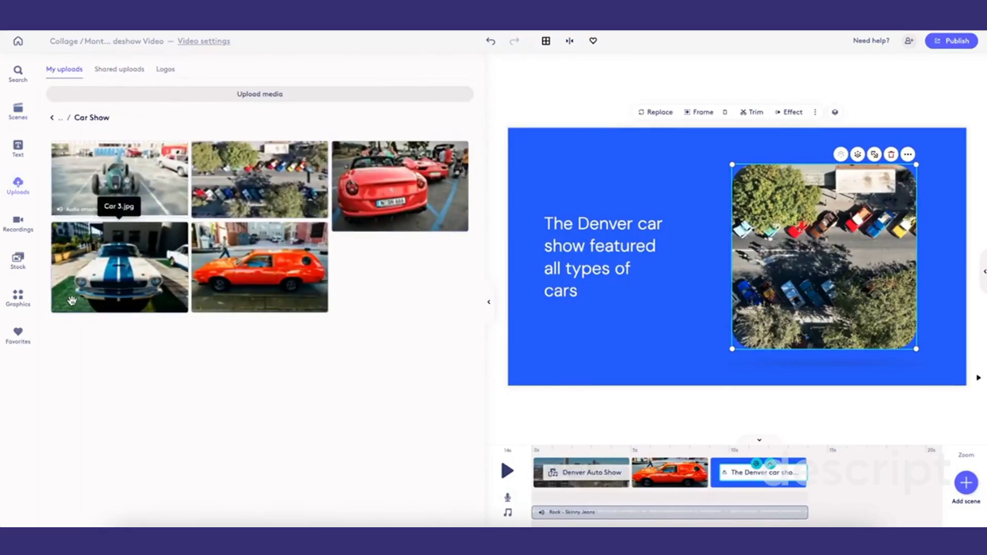
left_click(108, 281)
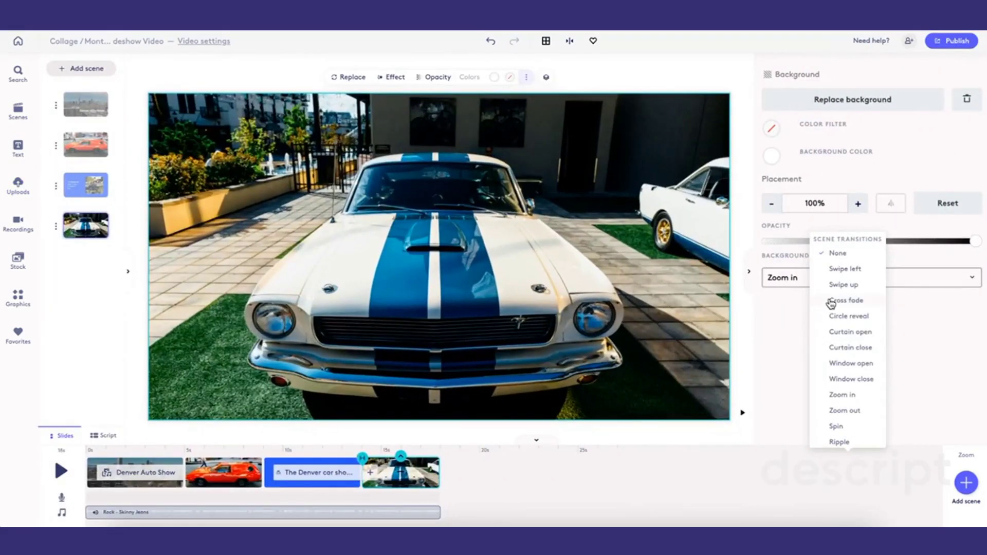
left_click(831, 302)
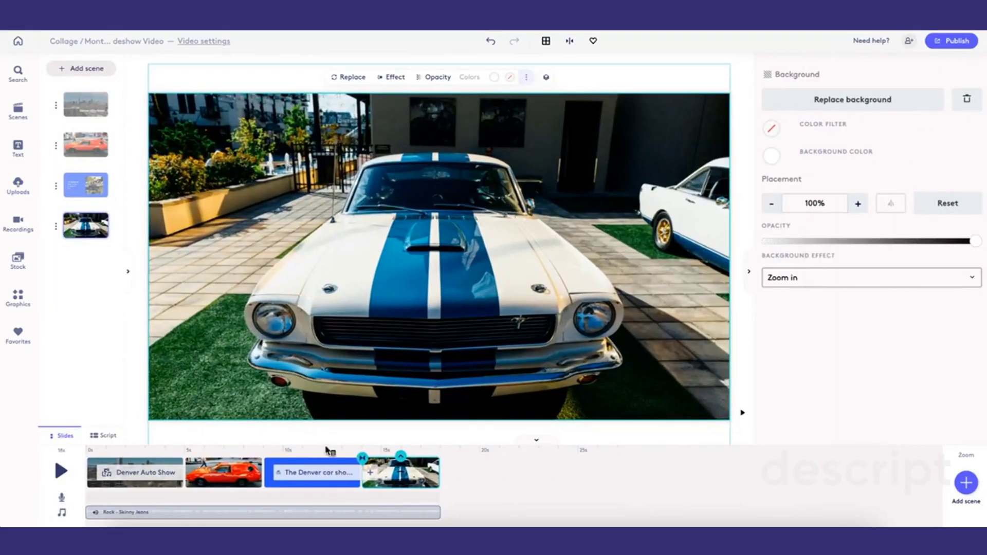
- Check the transitions set between the second, third and fourth scenes
left_click(265, 468)
left_click(263, 460)
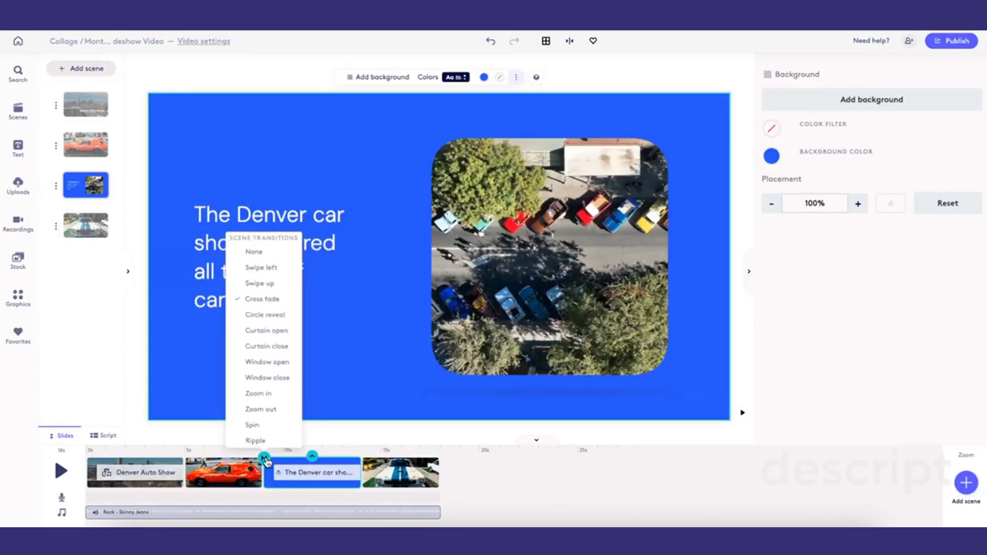
left_click(306, 486)
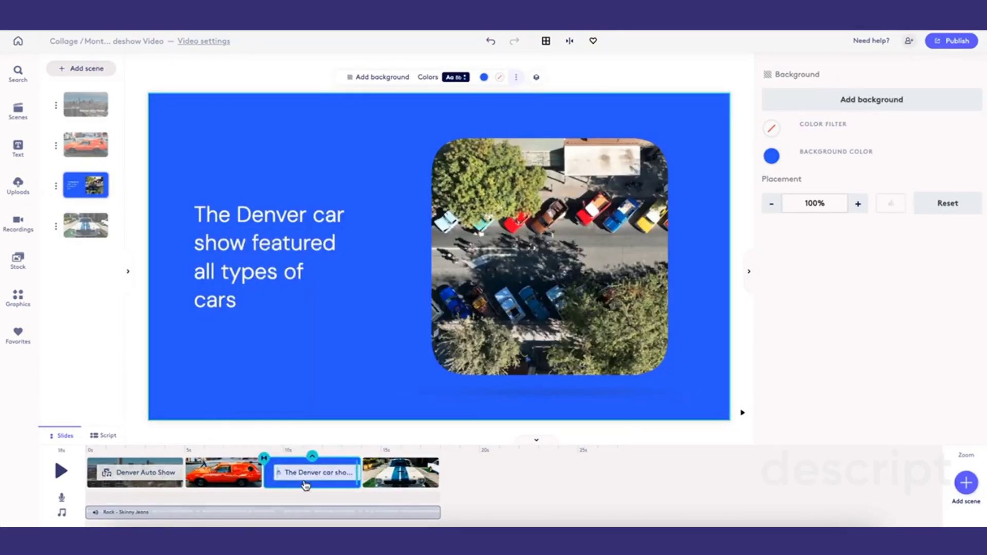
left_click(385, 477)
left_click(362, 463)
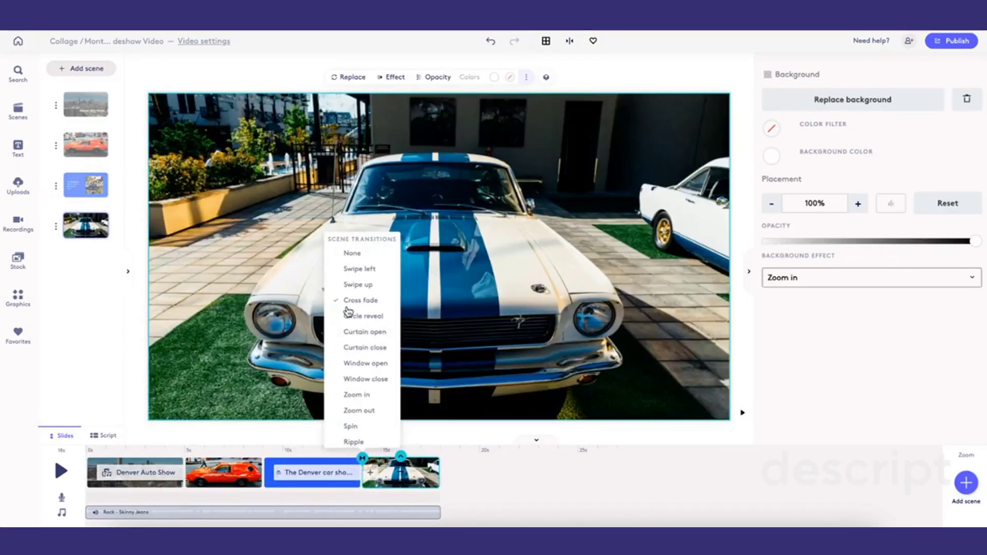
left_click(349, 275)
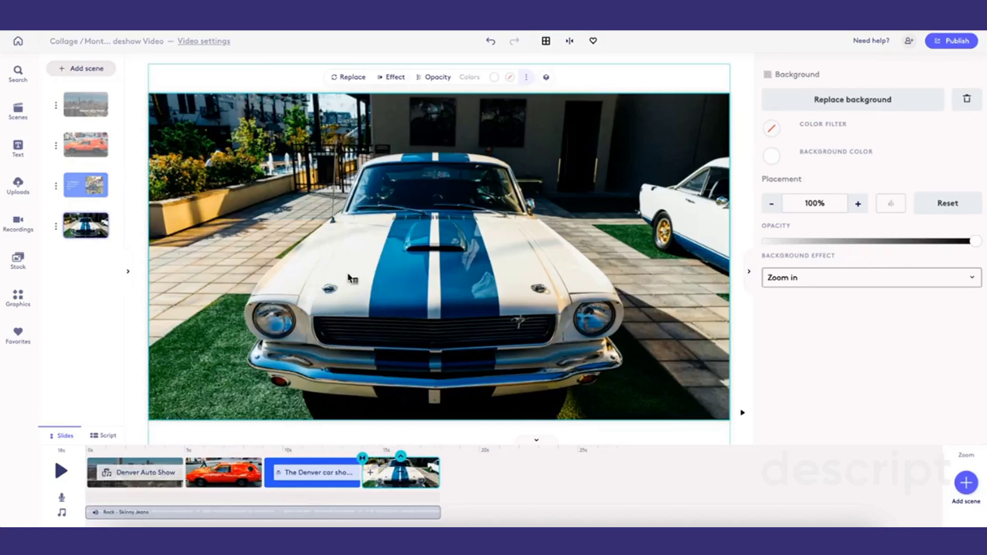
- Add a scene with the red Ferrari photo from uploads and apply a Swipe up transition to it
left_click(80, 70)
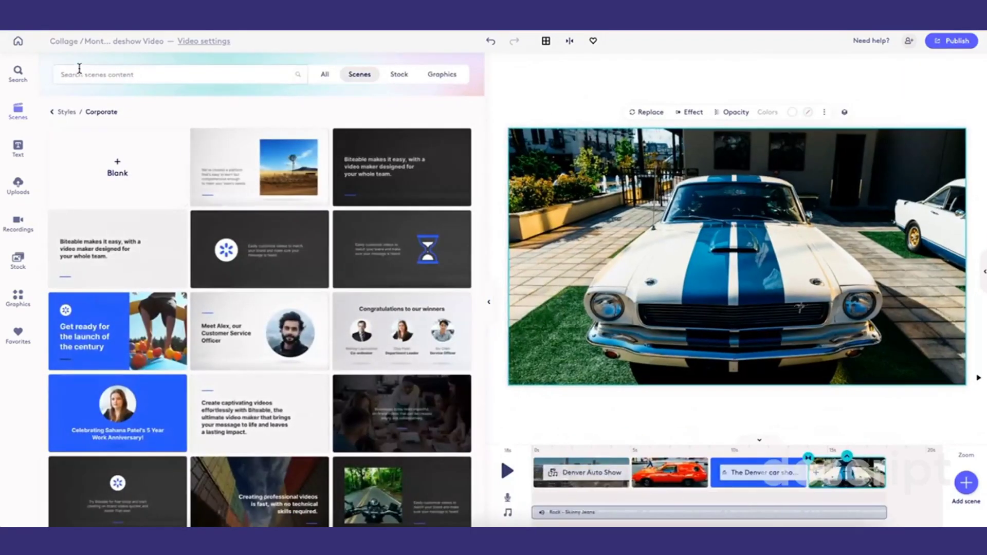
left_click(18, 183)
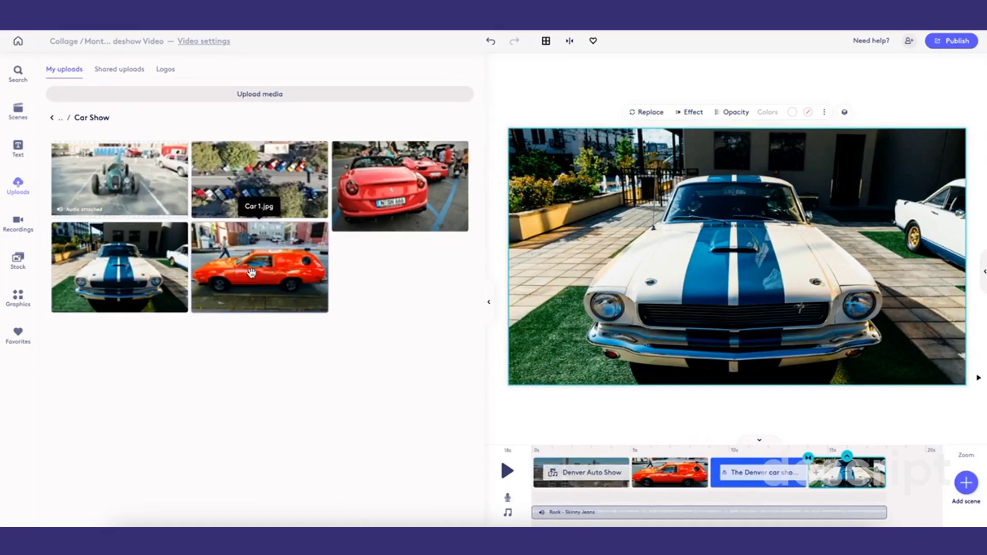
left_click(394, 185)
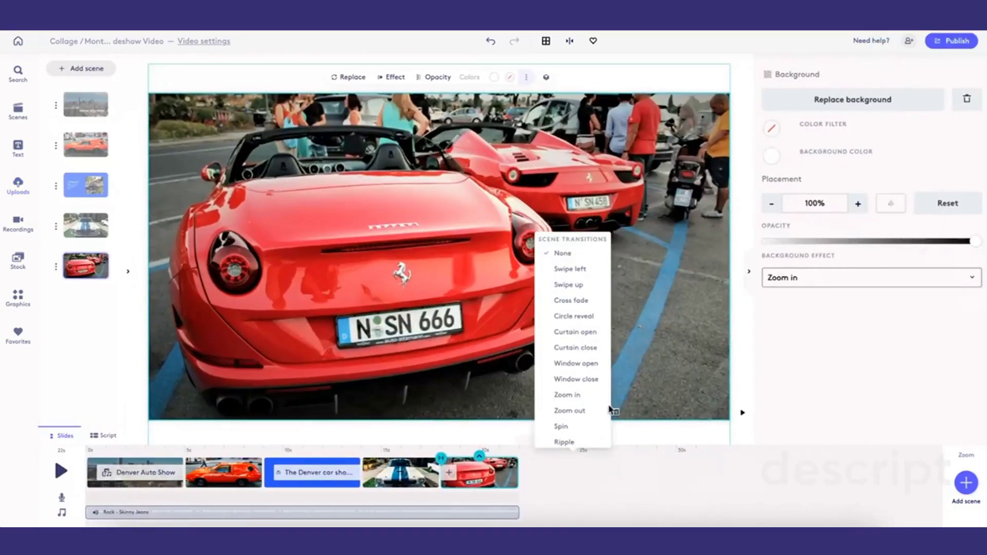
left_click(564, 287)
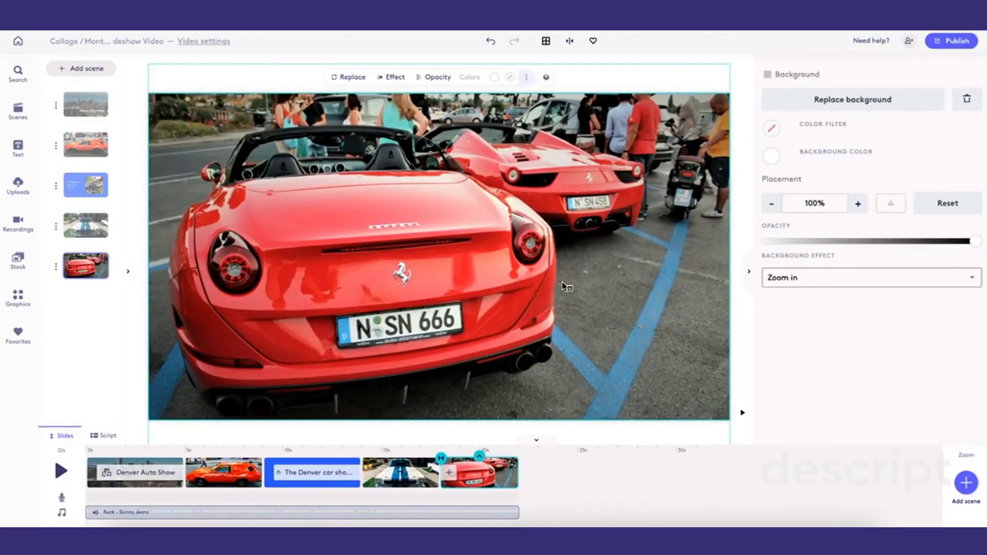
- Add a scene with the Car 5.mp4 clip from uploads and shorten it to about 5 seconds
left_click(79, 68)
left_click(19, 184)
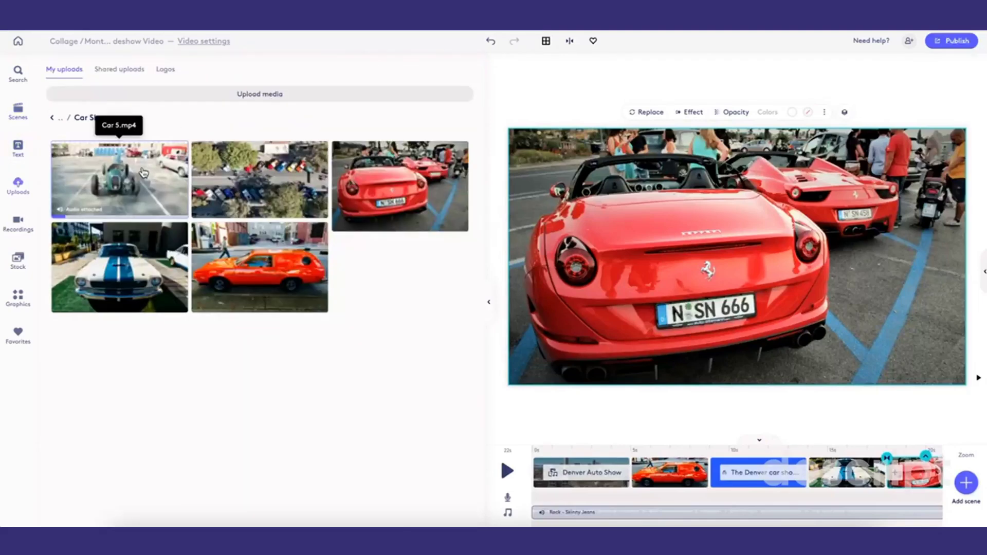
left_click(141, 165)
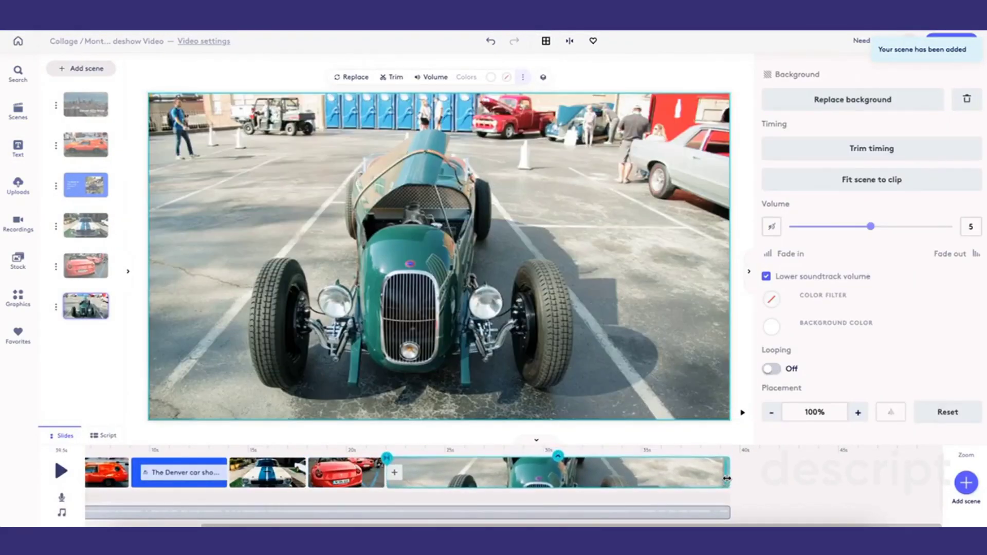
left_click_drag(726, 475, 480, 470)
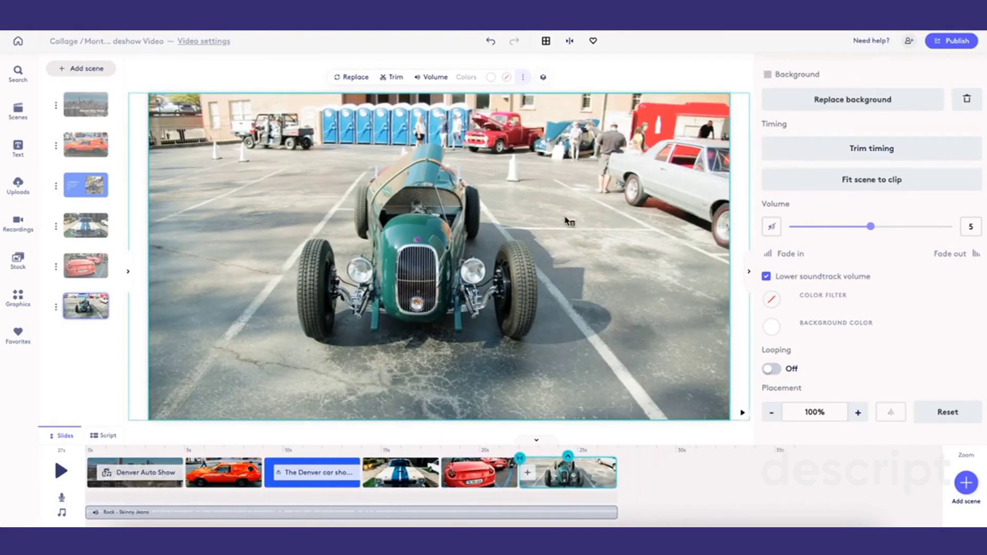
- Trim the Car 5 clip to start at 0.8 s and shorten its scene to about 4 seconds
left_click(810, 146)
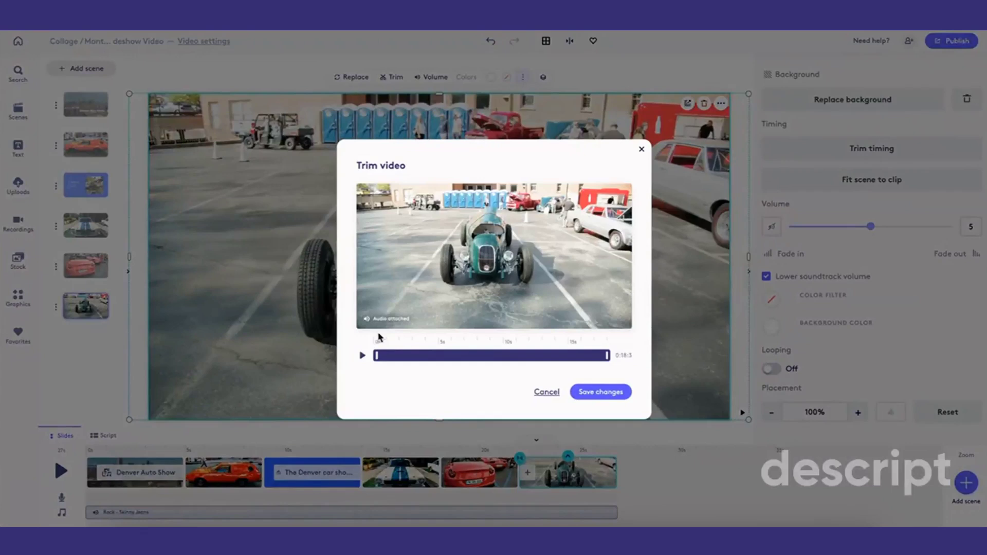
left_click(363, 356)
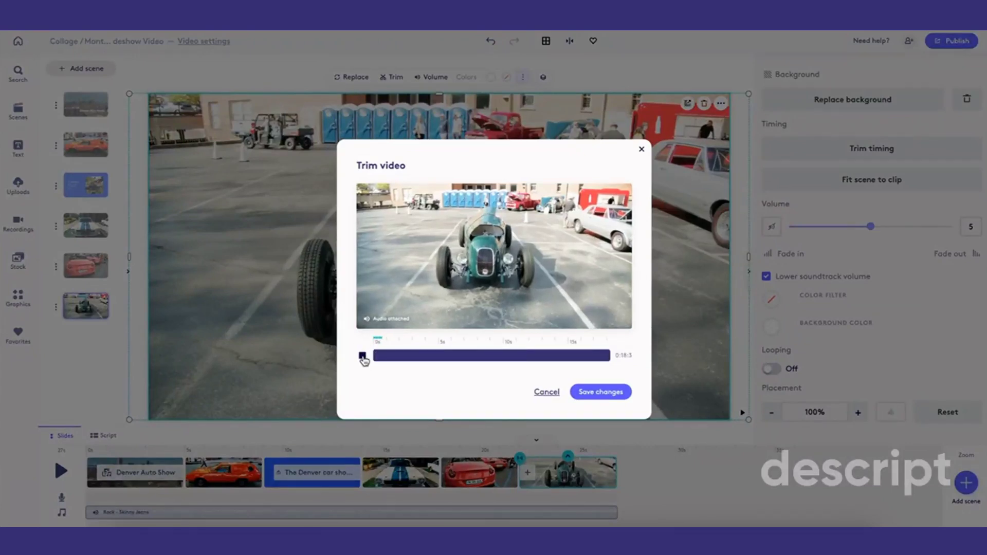
left_click_drag(376, 355, 386, 355)
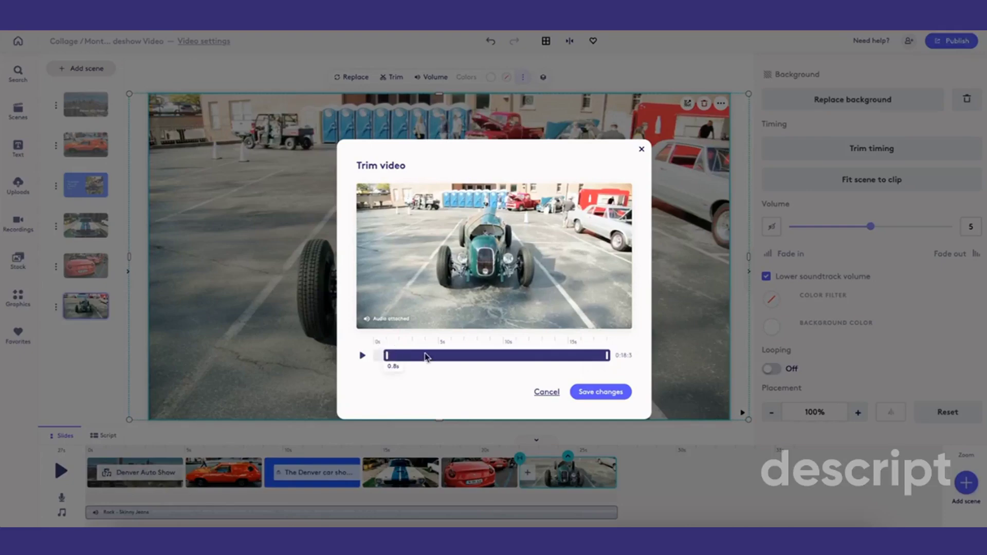
left_click(607, 394)
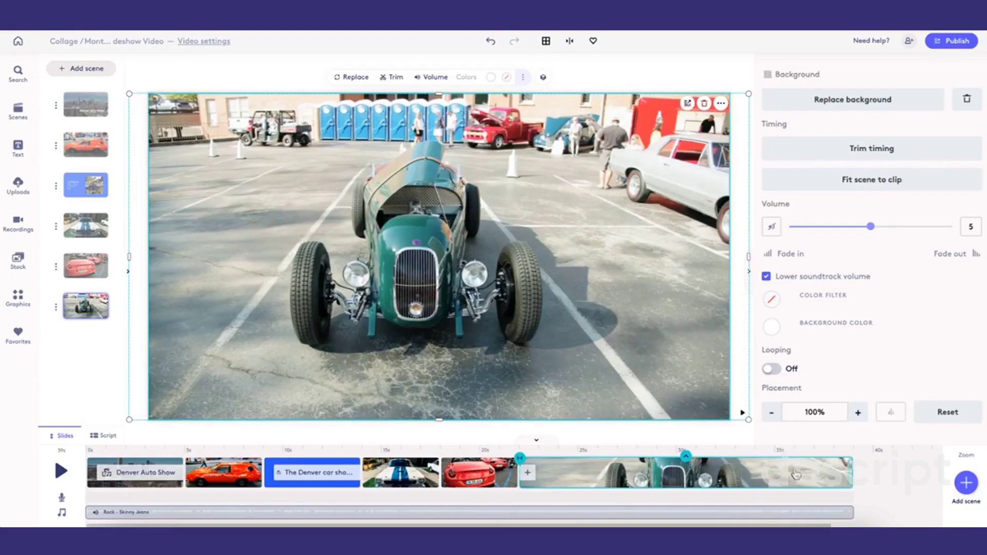
left_click_drag(850, 472, 596, 489)
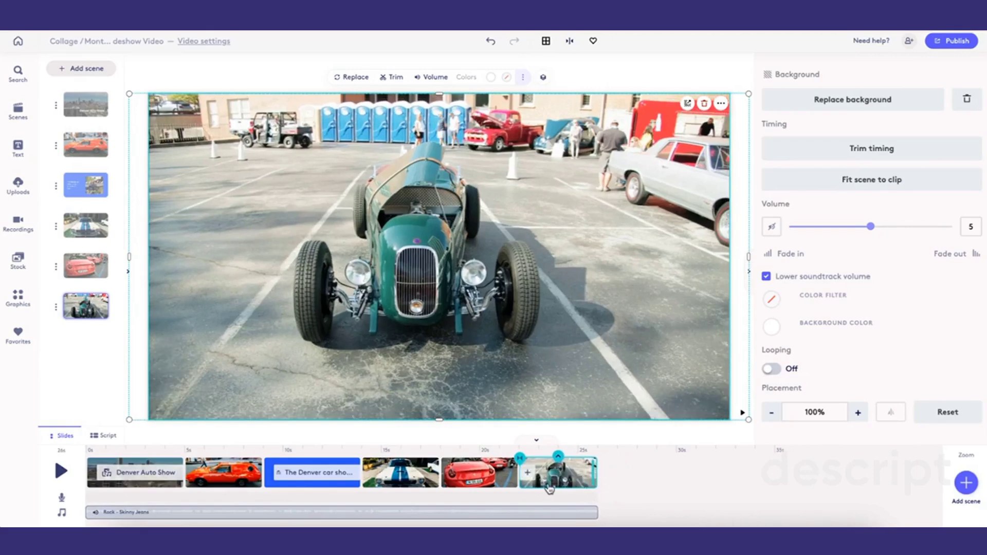
- Apply a Curtain open transition to the Car 5 clip scene
left_click(520, 458)
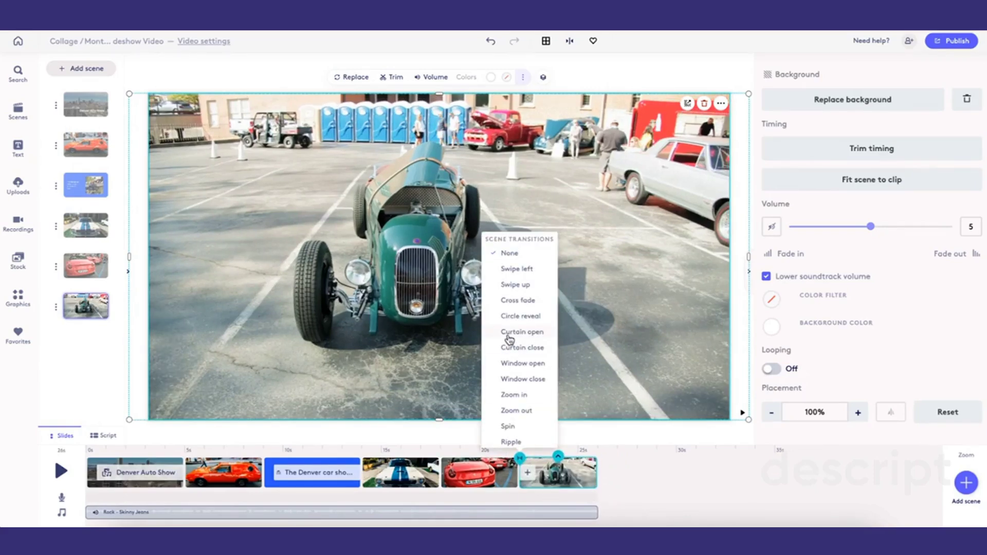
left_click(520, 332)
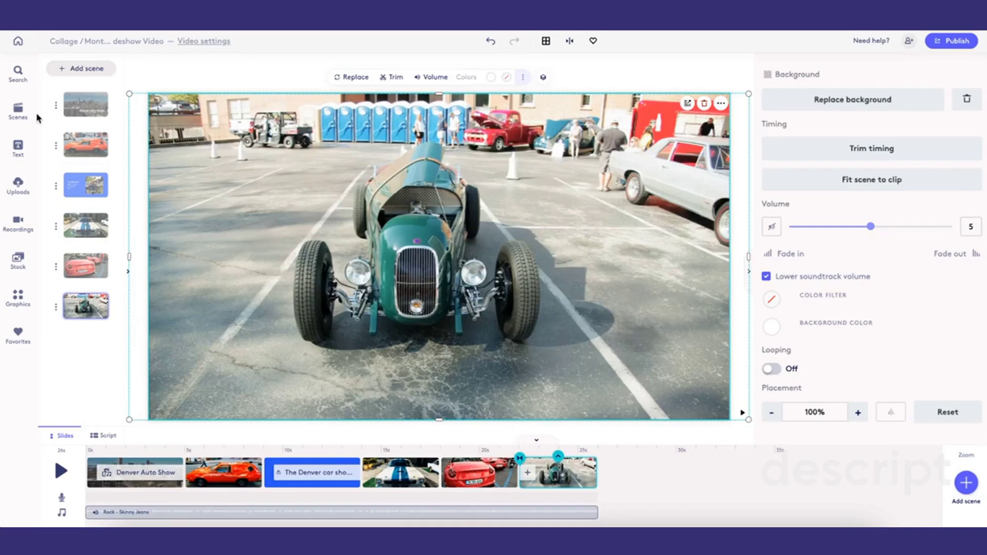
- Add a blue text scene from the Corporate styles and replace its text with "Let us know if you'd like to attend the next show!"
left_click(67, 69)
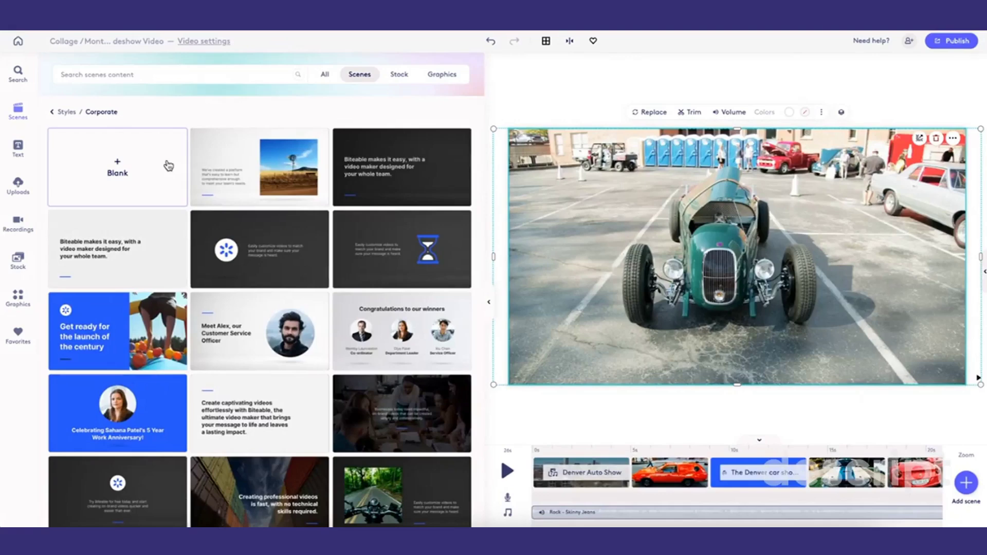
scroll(203, 260, "down", 6)
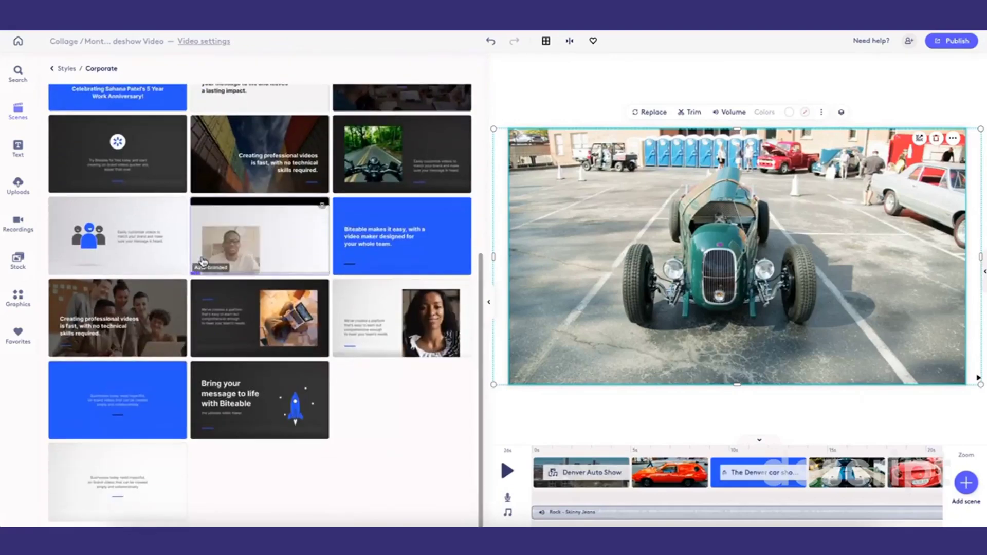
left_click(142, 395)
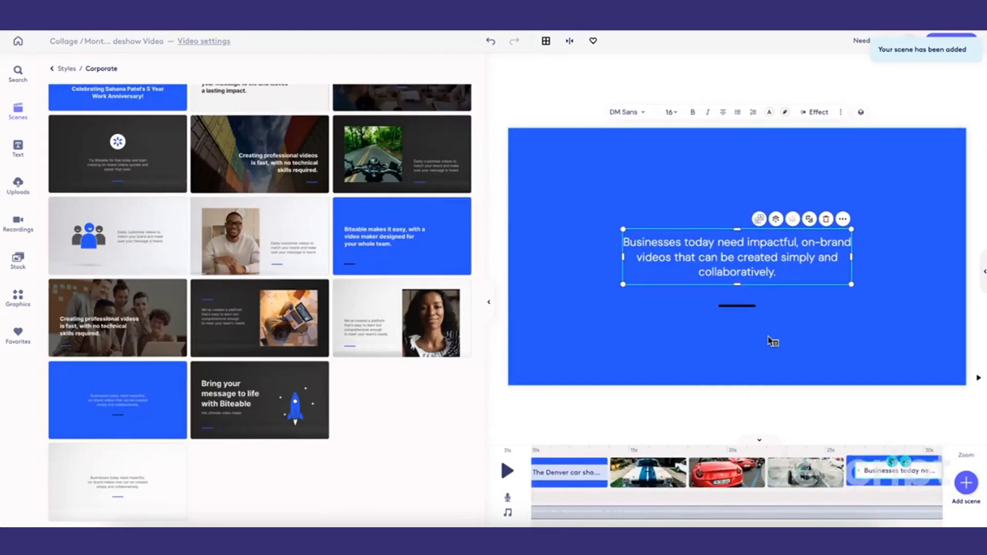
left_click(772, 341)
double_click(455, 246)
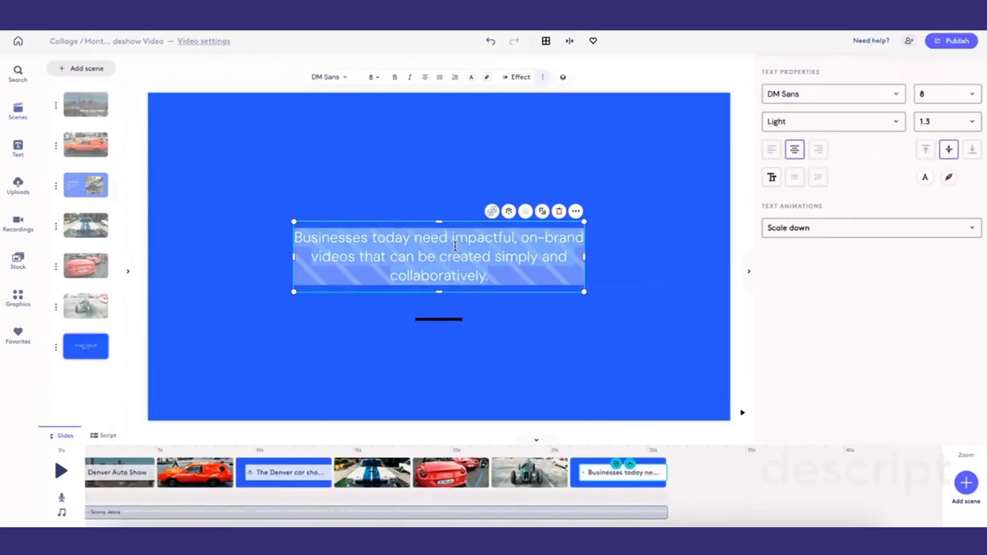
type("Let")
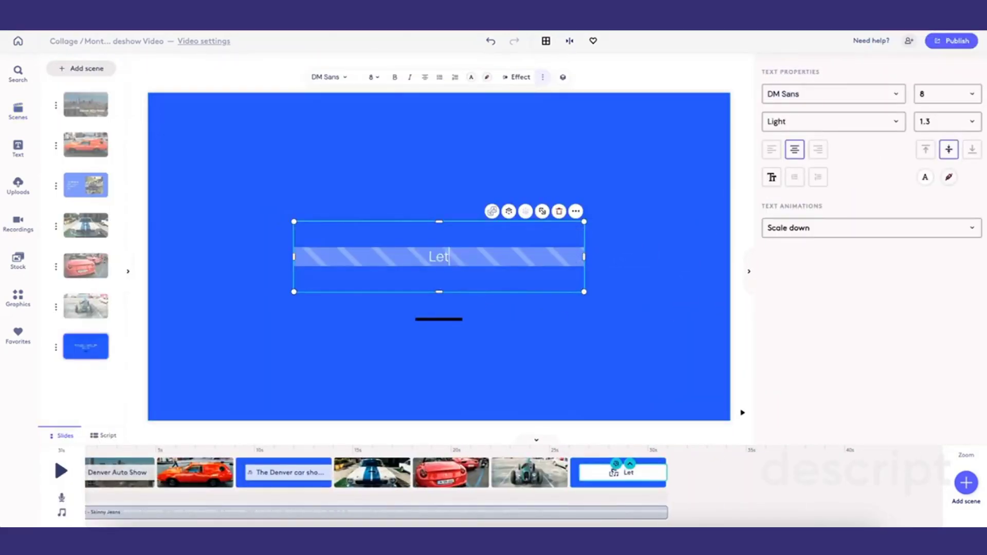
type(" us know if you'd li")
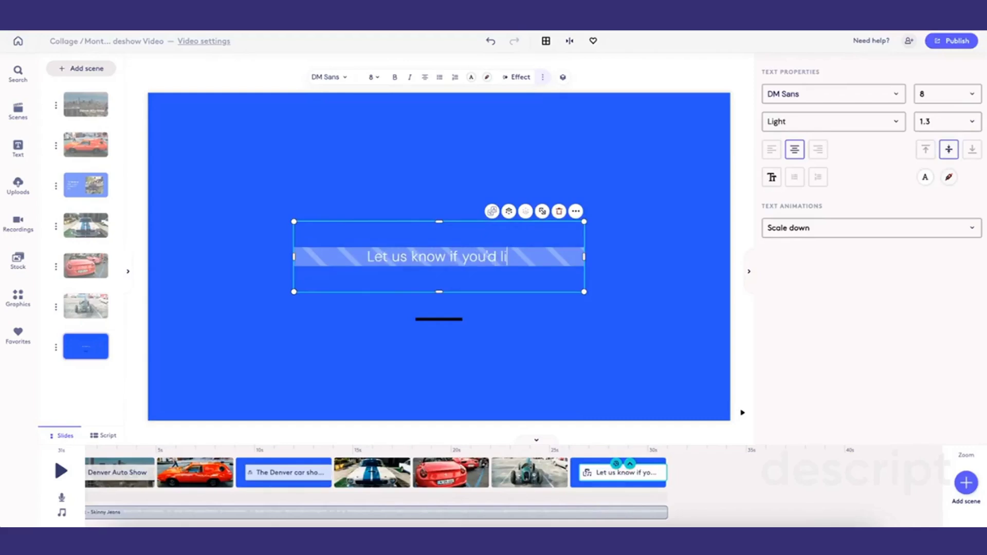
type("ke to attend the next show!")
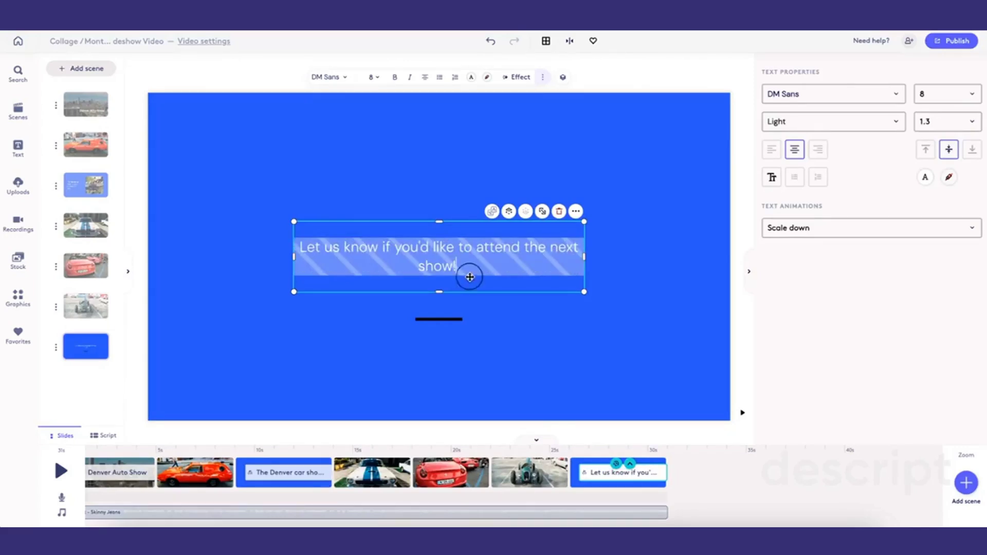
- Enlarge the closing text's font size and move the underline bar slightly lower
left_click(971, 94)
left_click(969, 247)
left_click_drag(439, 320, 439, 336)
left_click(610, 339)
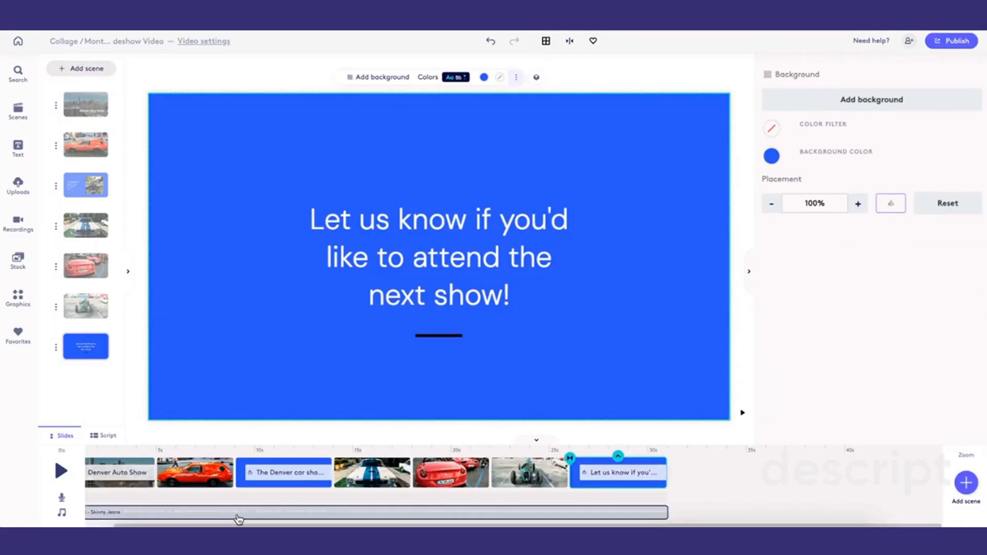
- Review each scene in the timeline, from the closing scene back to the title scene
left_click(519, 472)
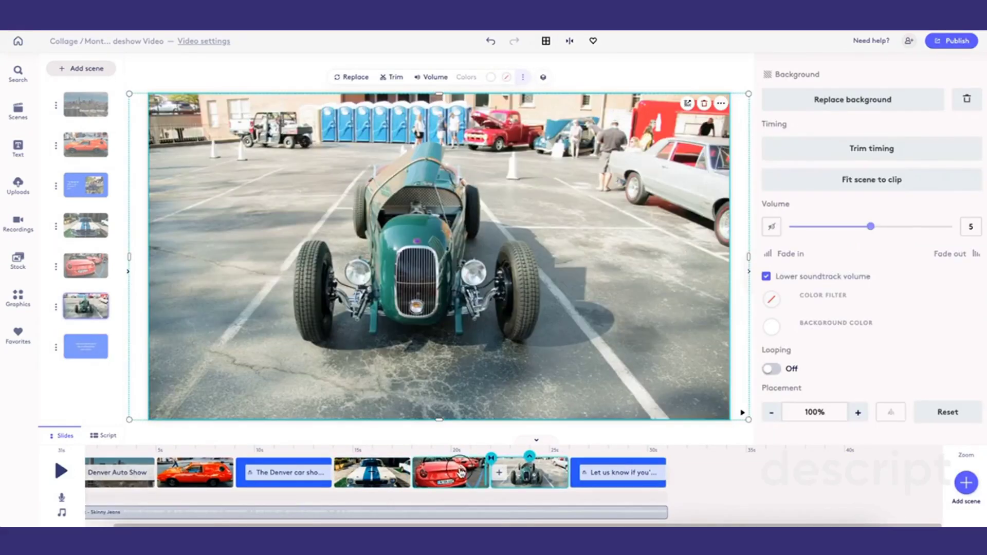
left_click(478, 470)
left_click(370, 472)
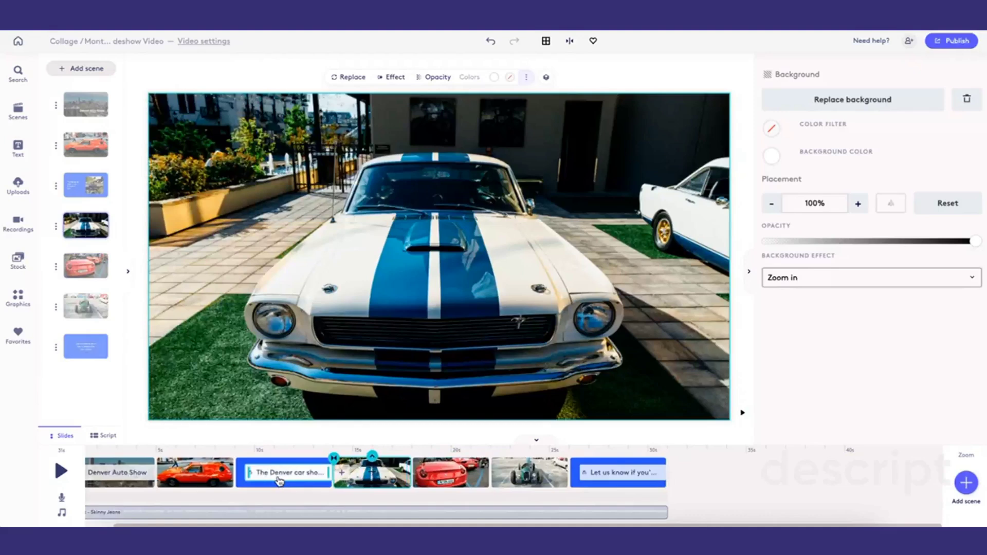
left_click(279, 475)
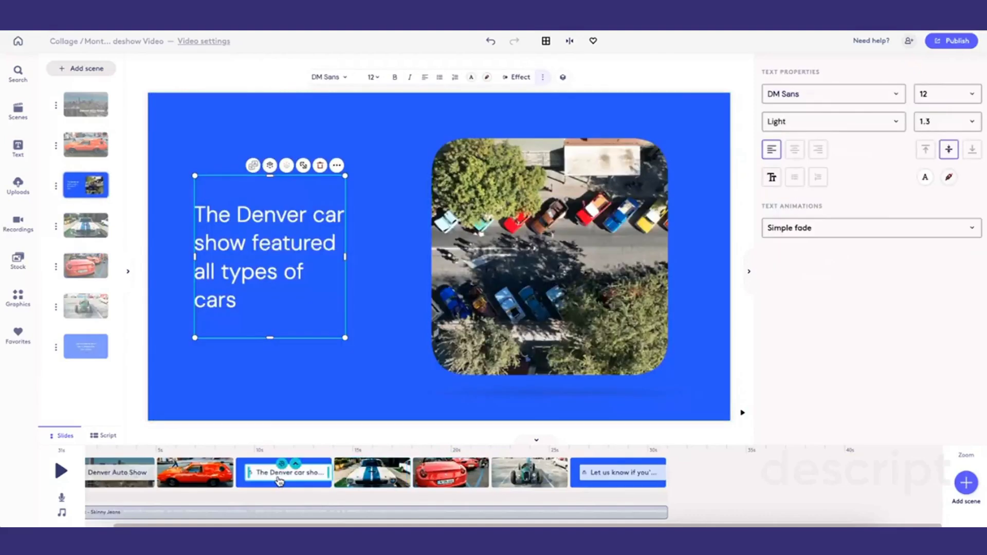
left_click(196, 478)
left_click(119, 489)
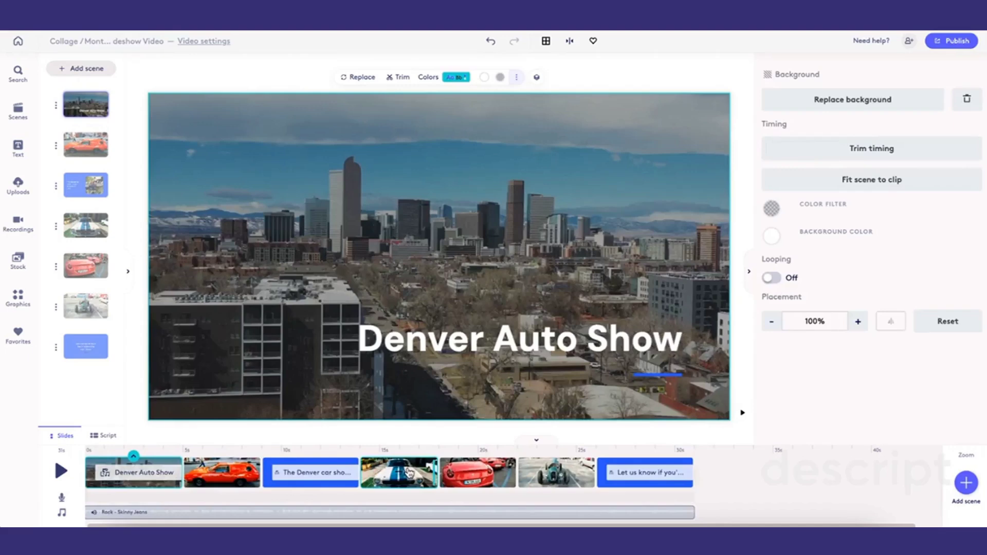
left_click(554, 475)
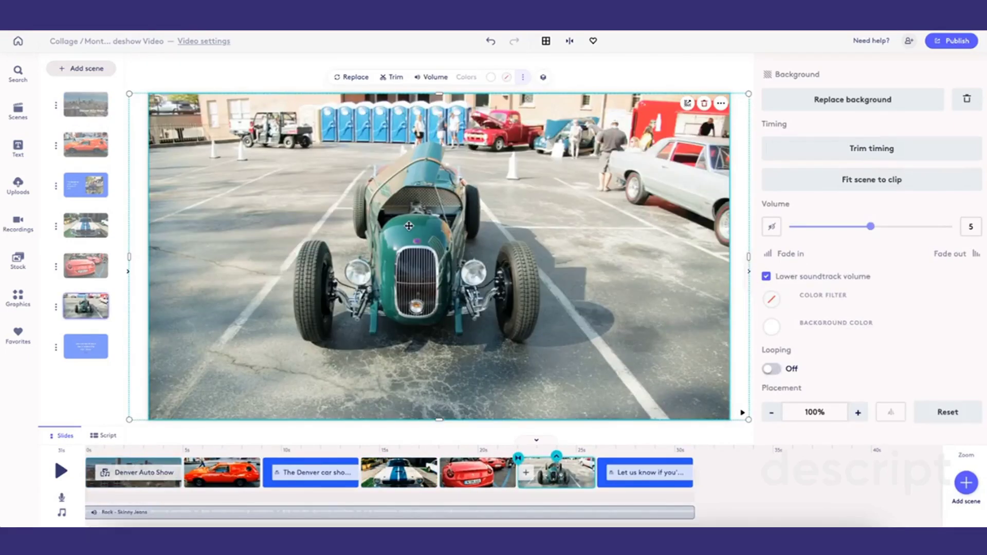
- Apply a dark navy #040844 color filter to the Car 5 clip and lower its opacity to a faint tint
left_click(507, 78)
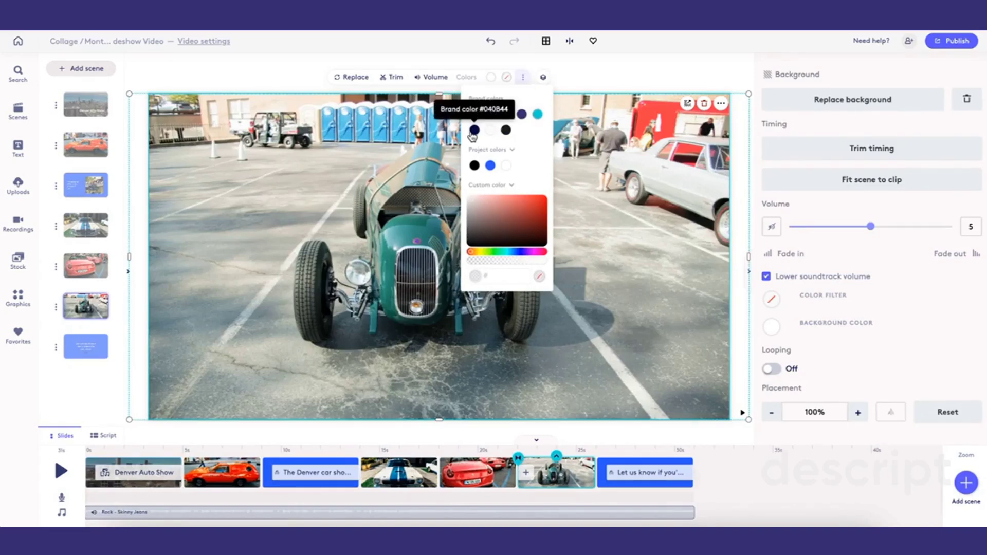
left_click(473, 132)
left_click(490, 261)
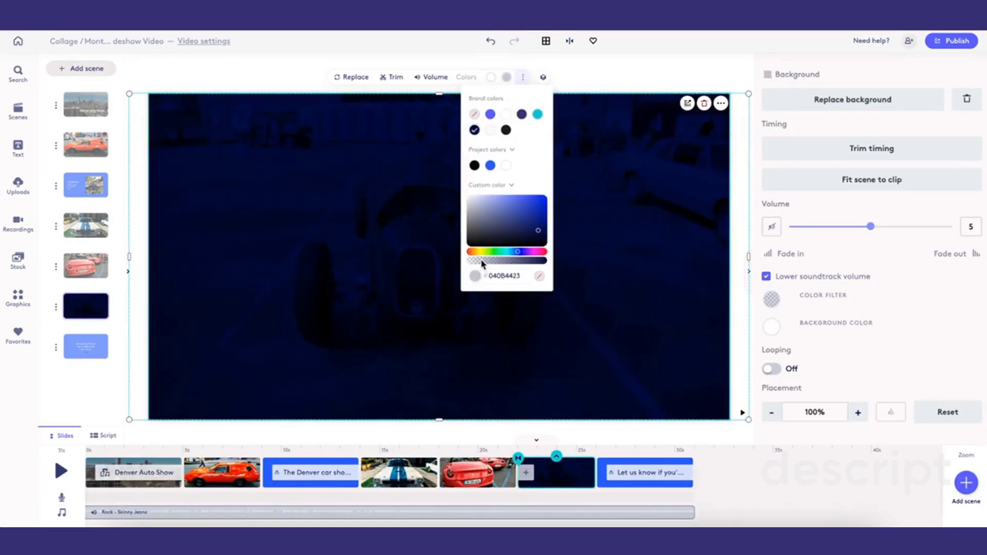
left_click(494, 262)
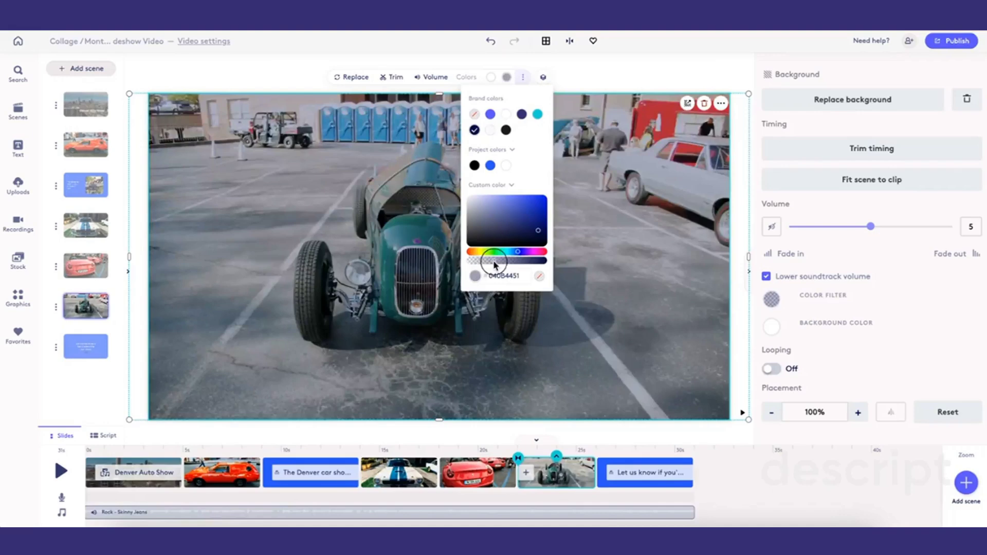
- Preview the video and review the Ferrari and Car 5 scenes
left_click(476, 477)
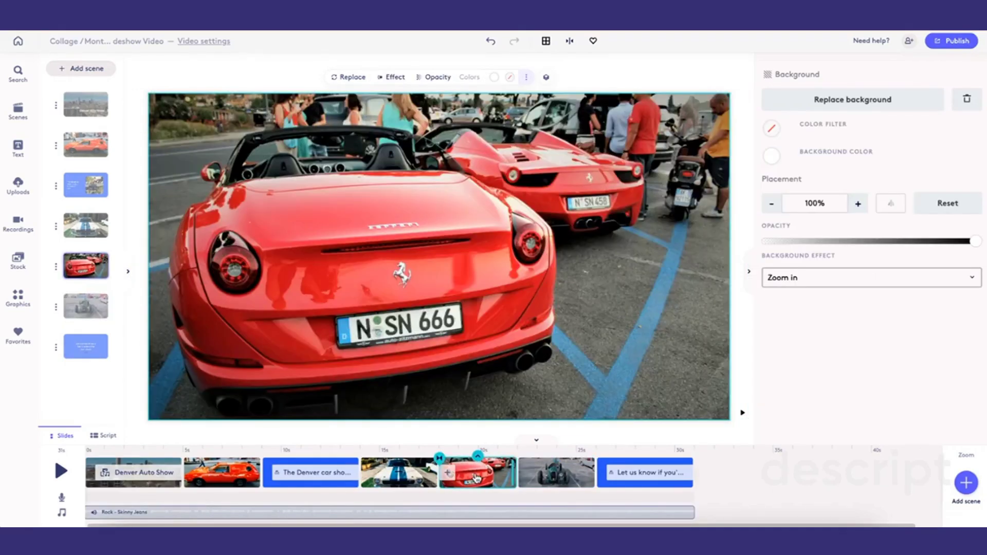
left_click(409, 483)
left_click(556, 475)
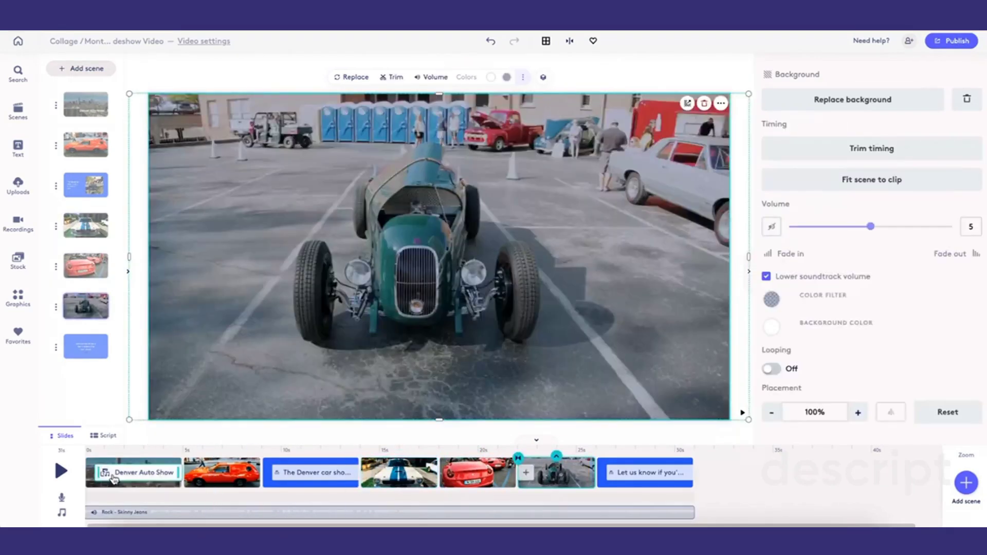
left_click(62, 471)
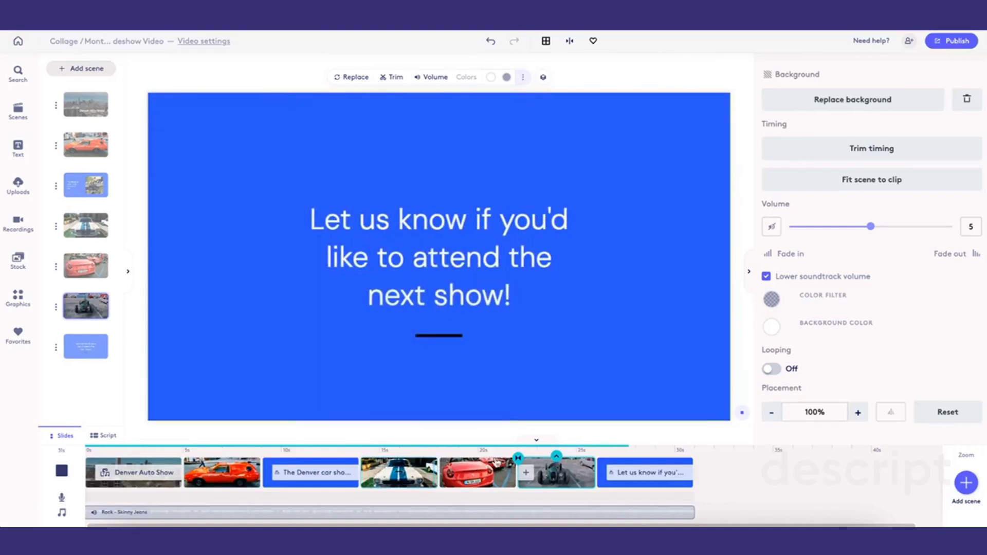
left_click(504, 485)
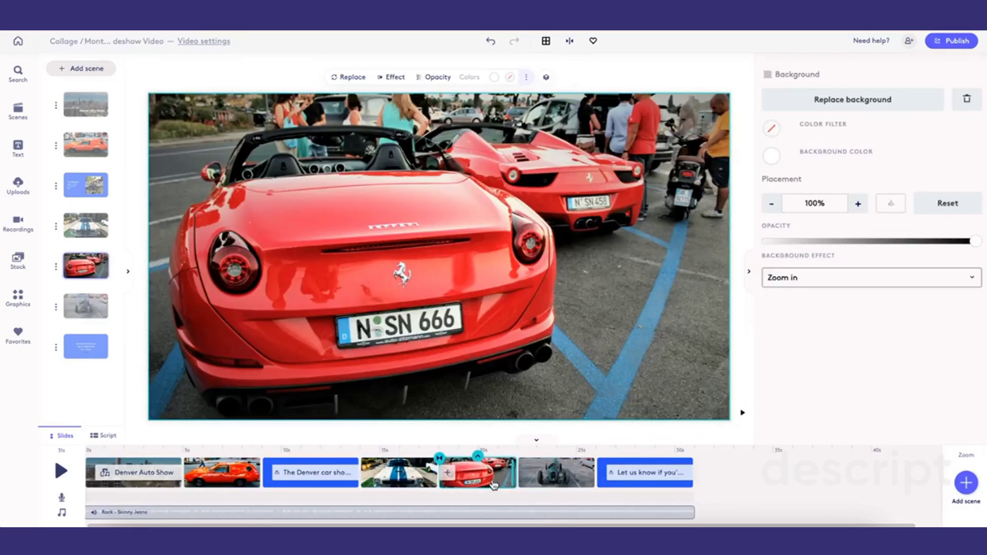
- Mute the Car 5 clip's audio
left_click(552, 472)
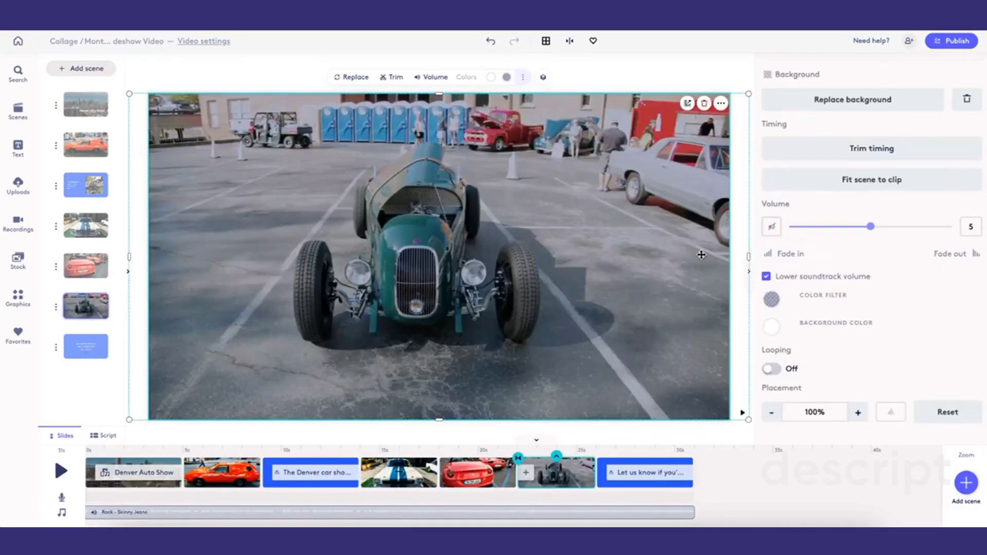
left_click(771, 226)
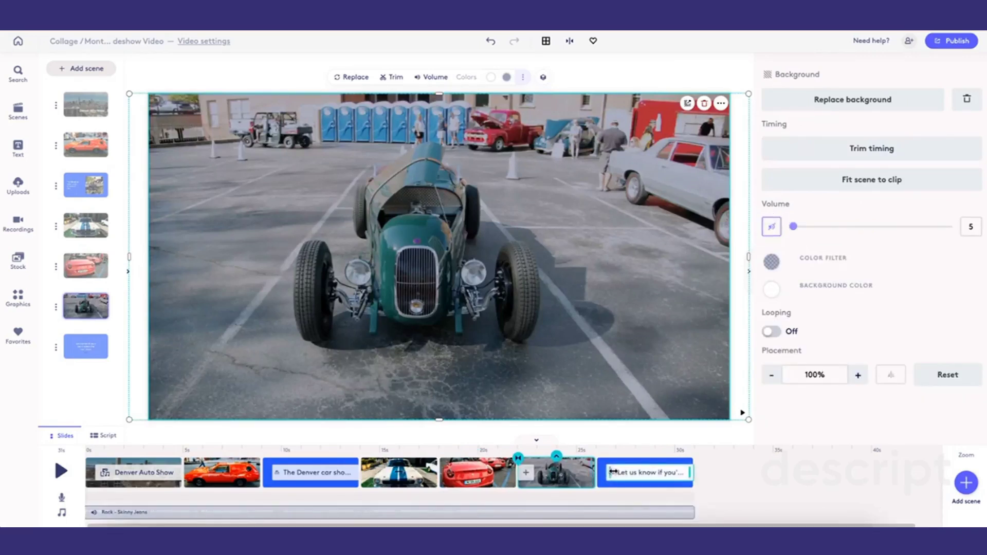
- Change the orange car photo's background effect to Zoom out
left_click(232, 479)
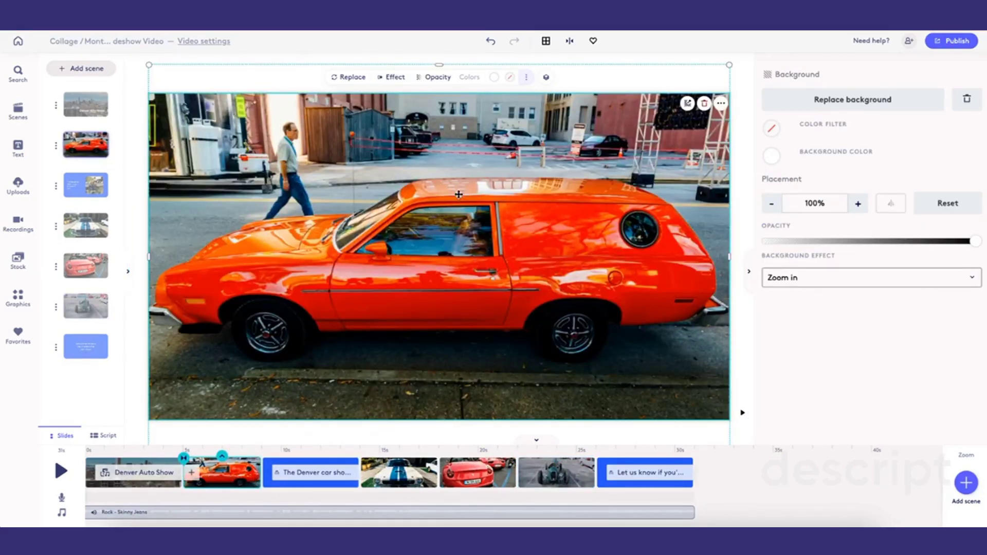
left_click(805, 283)
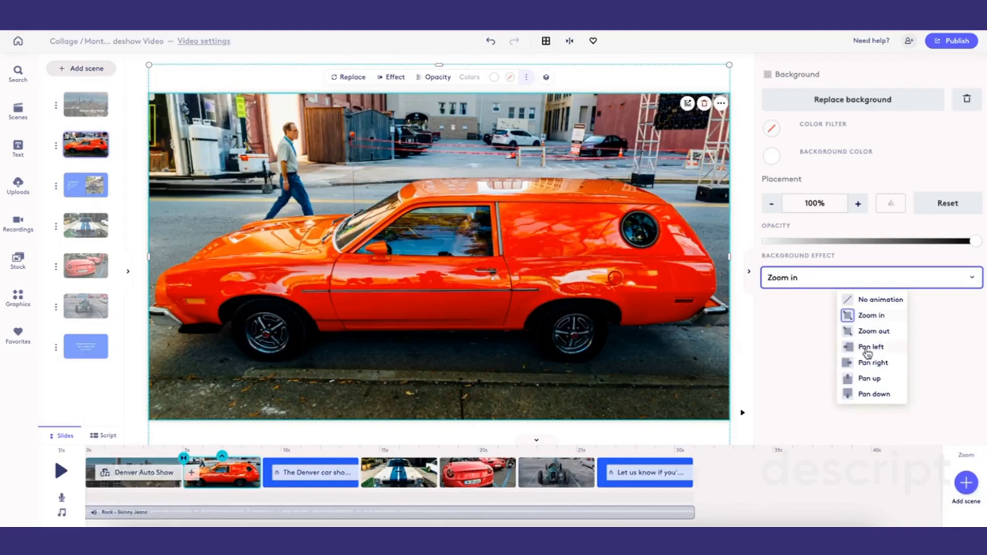
left_click(870, 332)
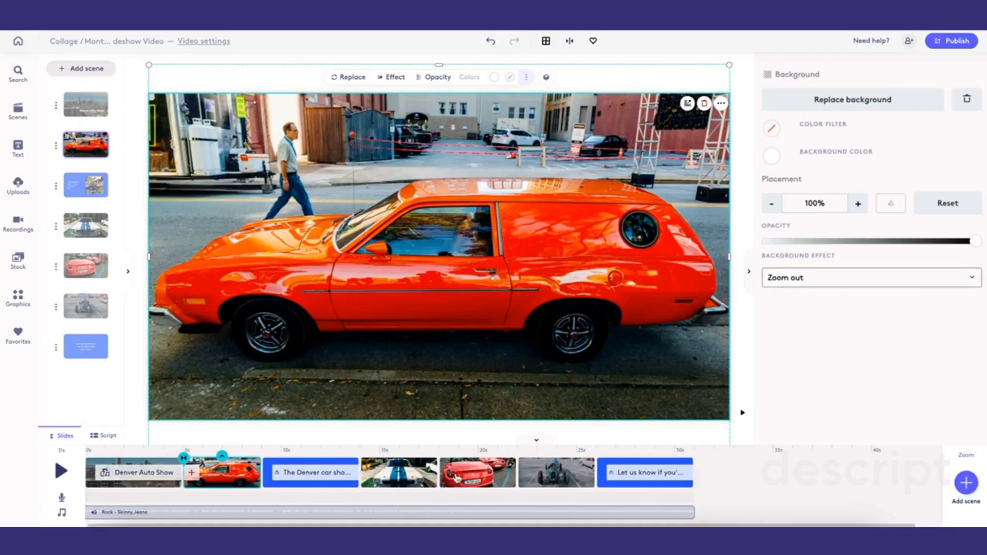
- Review the Mustang, Ferrari and Car 5 scenes once more
left_click(400, 481)
left_click(492, 485)
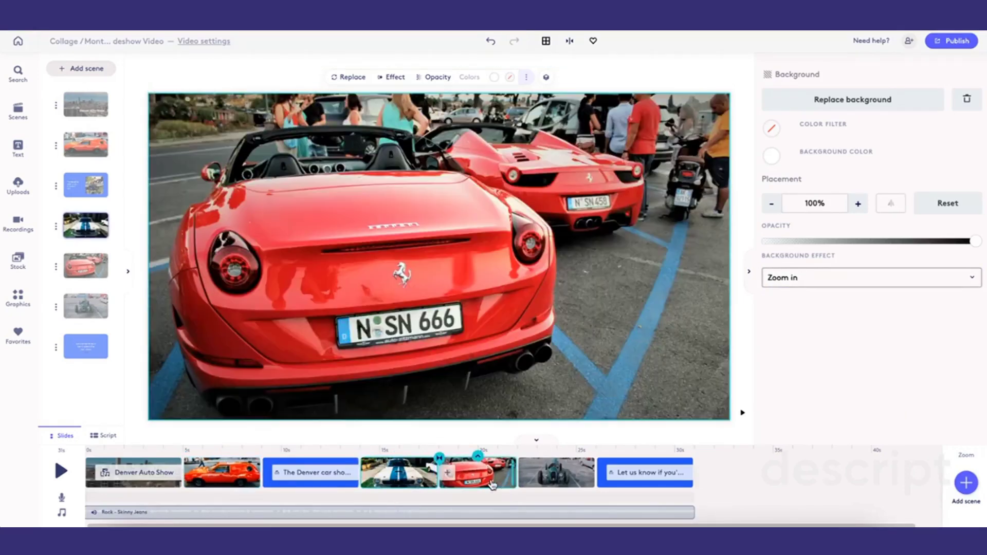
left_click(552, 476)
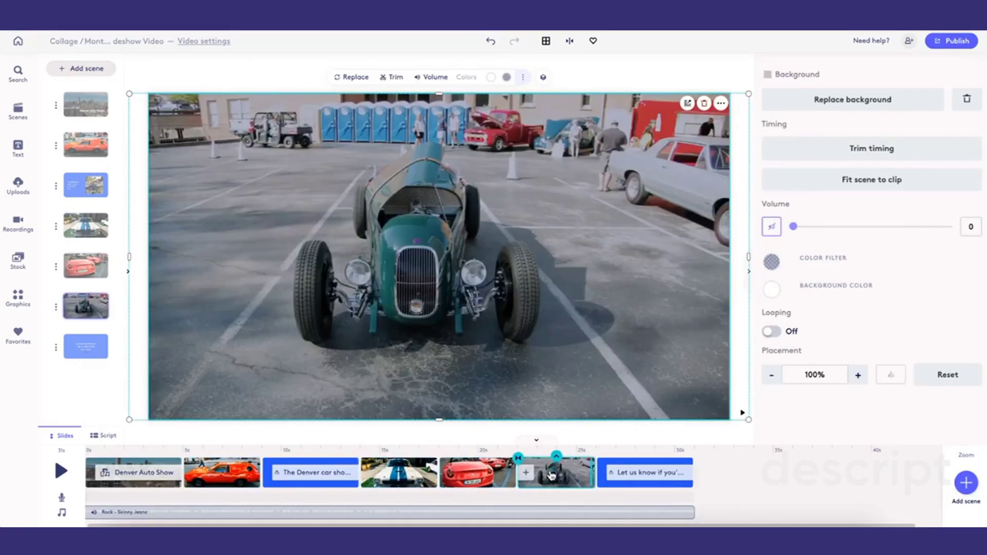
- Publish the video and build it in HD
left_click(966, 41)
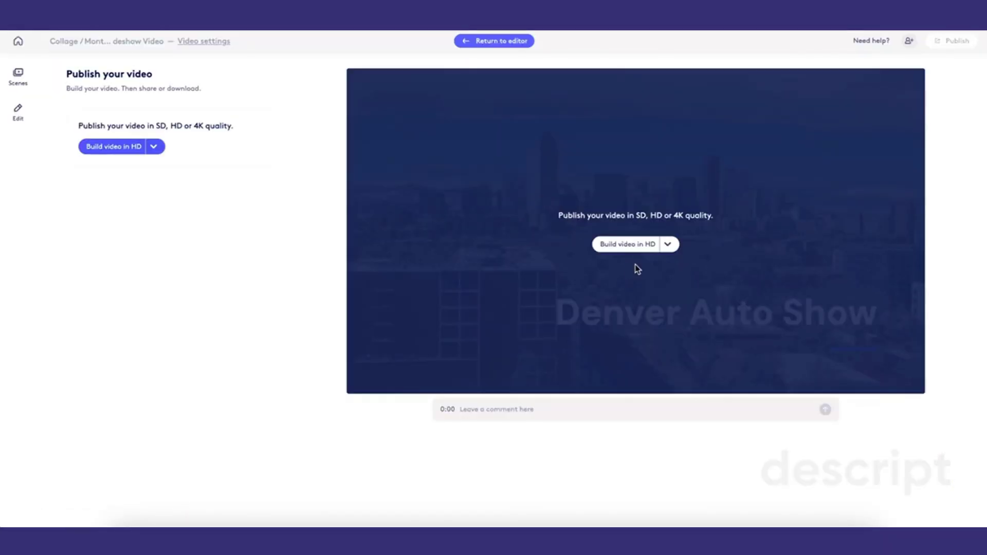
left_click(628, 245)
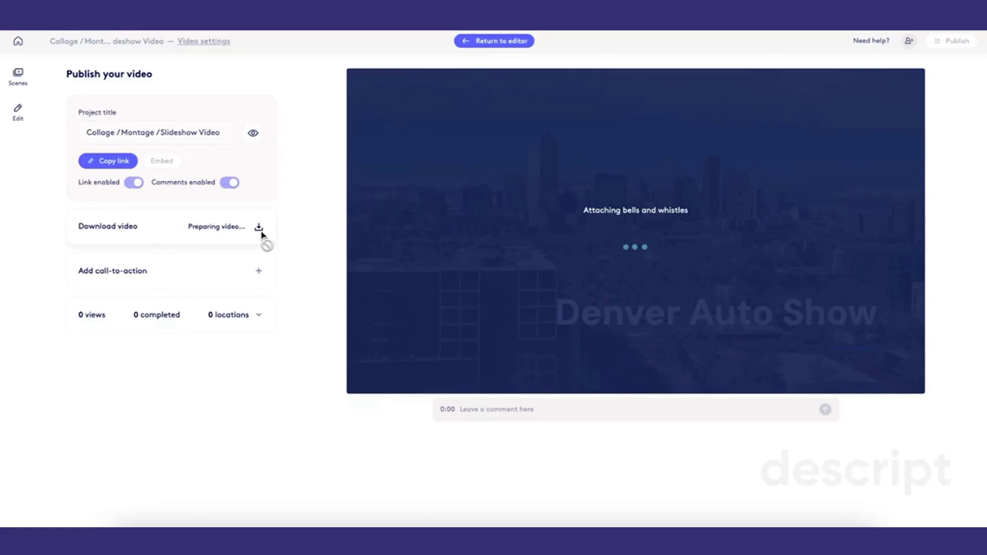
left_click(259, 272)
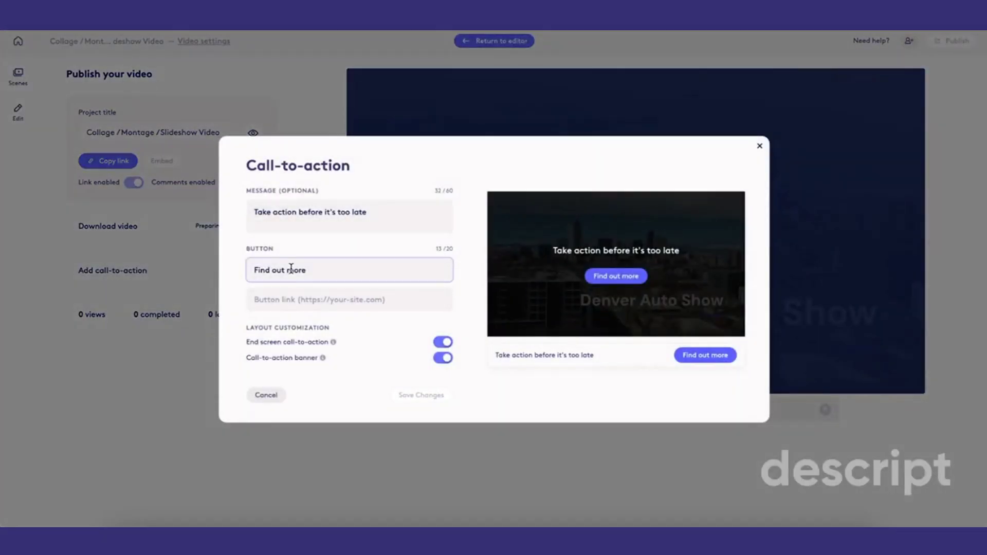
left_click(289, 297)
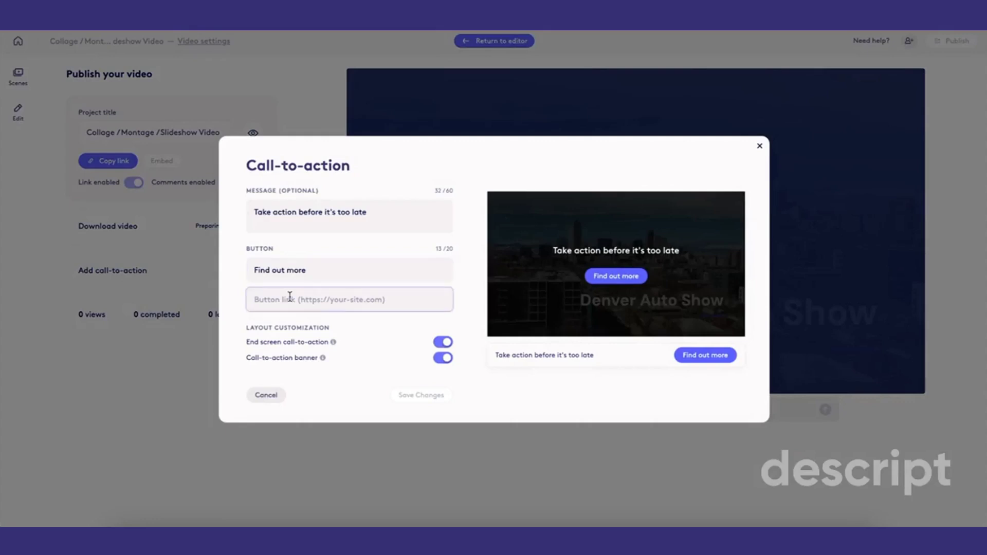
left_click(259, 401)
left_click(261, 399)
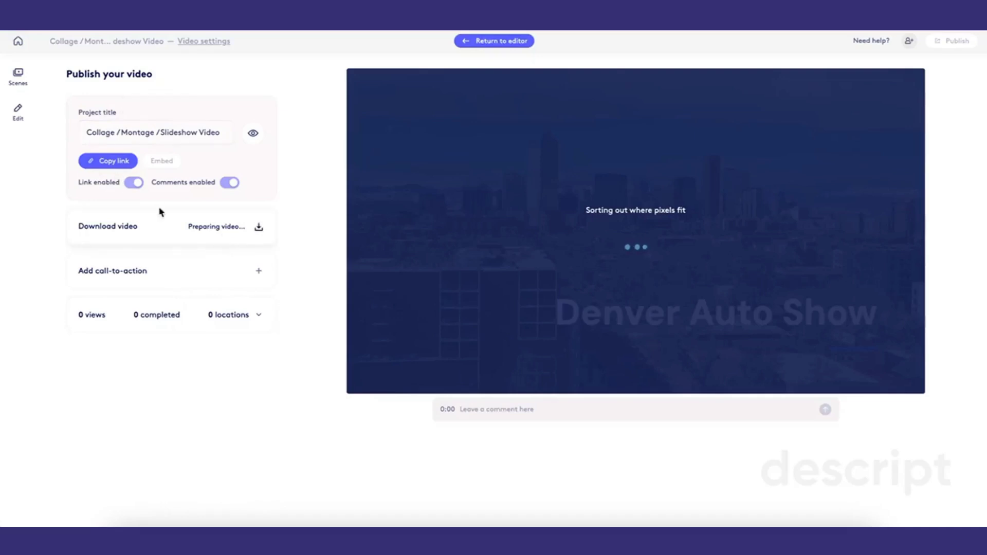
- Return to the video editor
left_click(20, 114)
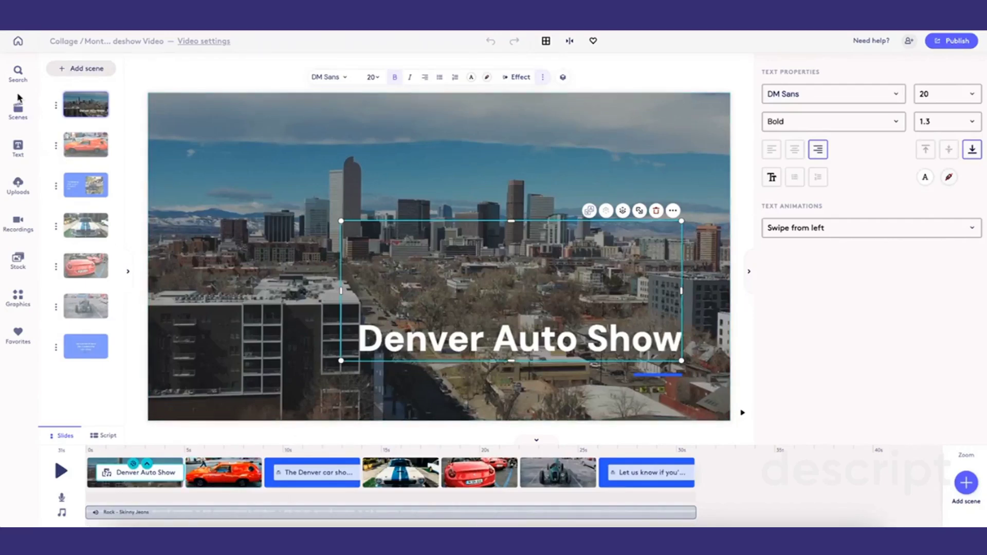
- Browse the scene library's Corporate styles and Media layouts for a new scene to add
left_click(78, 68)
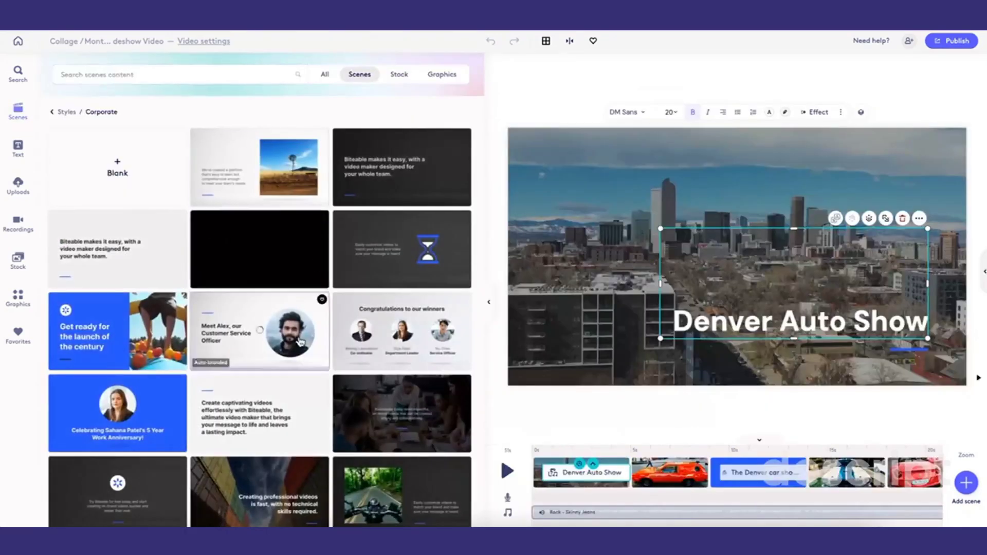
scroll(246, 360, "down", 1)
scroll(247, 360, "down", 3)
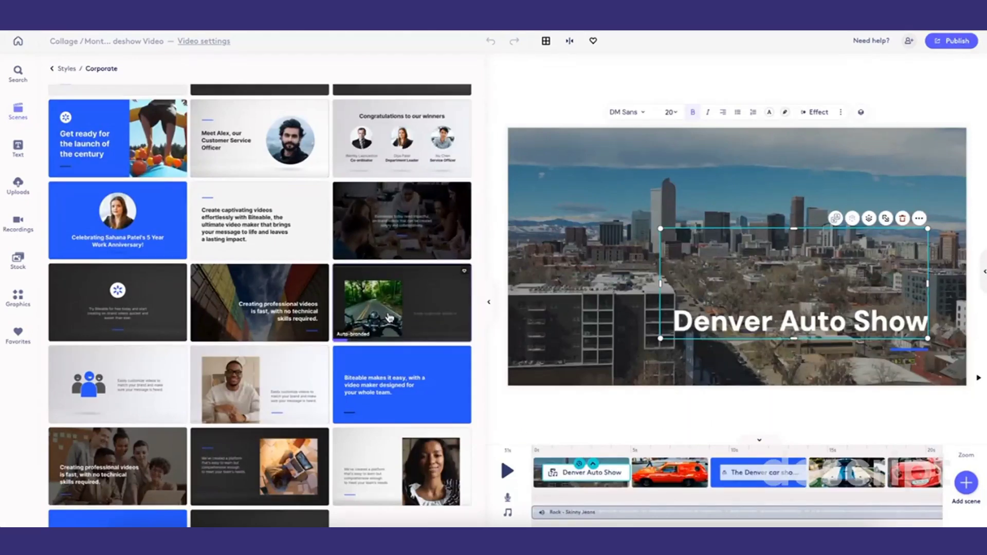
left_click(59, 68)
left_click(89, 112)
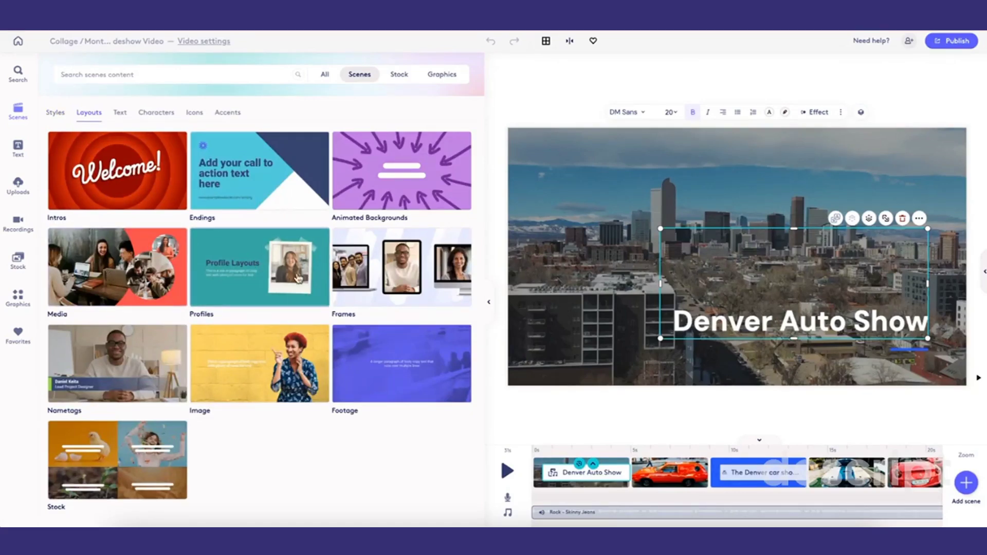
left_click(132, 263)
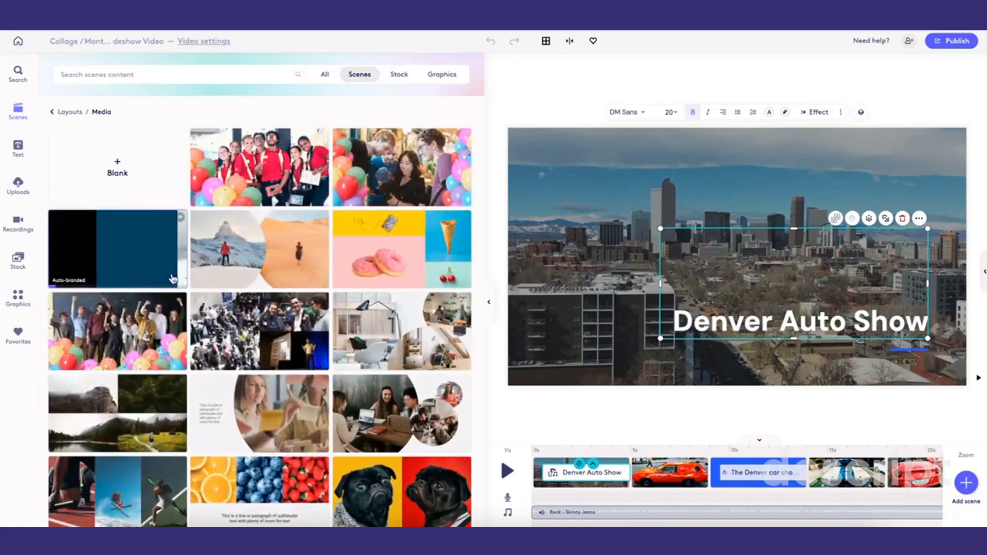
scroll(203, 291, "down", 8)
scroll(203, 291, "up", 7)
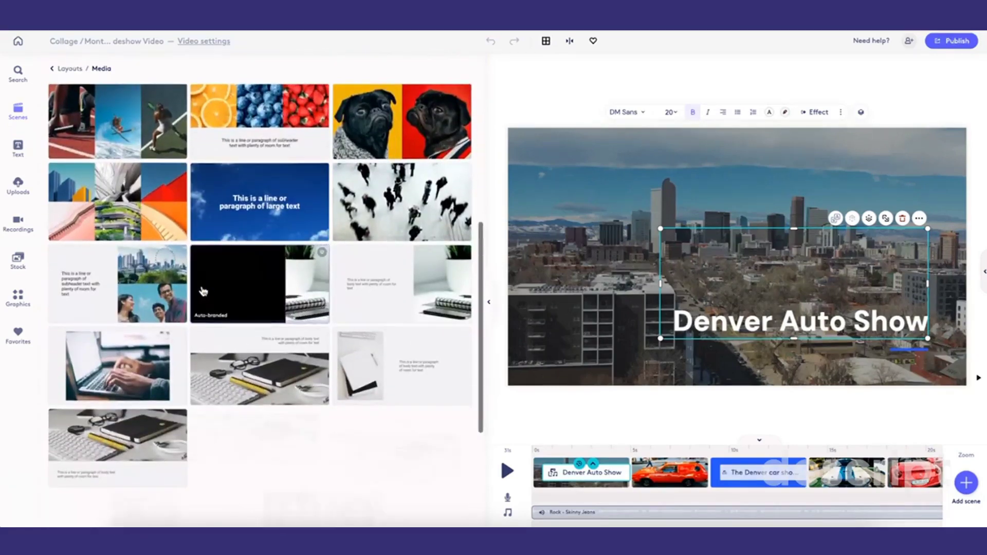
scroll(203, 291, "down", 1)
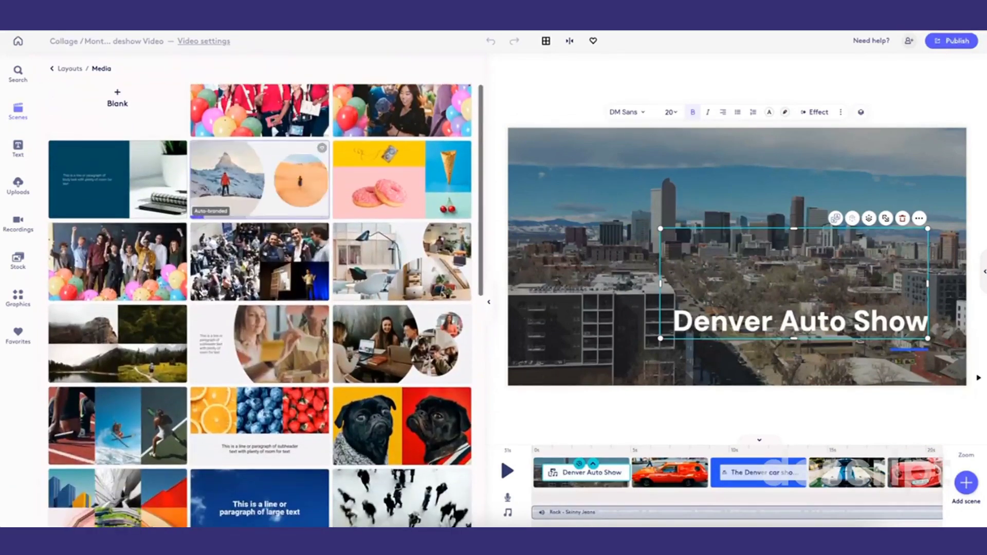